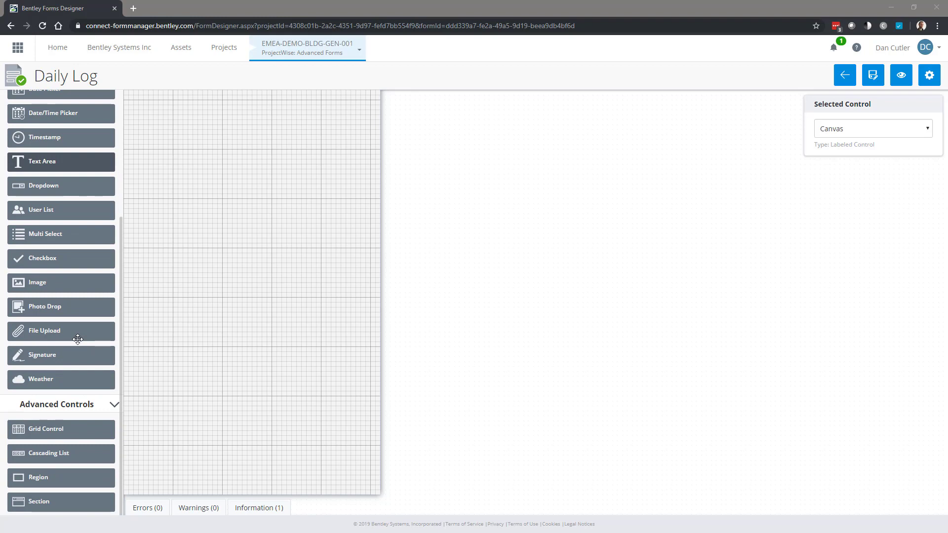
- Add a Textbox control at the top of the form canvas and set its label's display text to "Textbox"
scroll(76, 338, "up", 4)
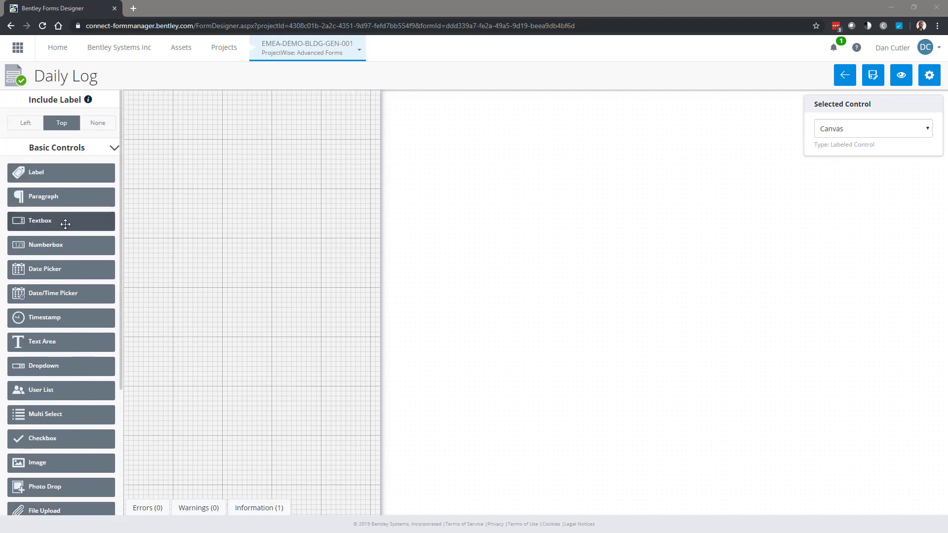
left_click_drag(65, 225, 198, 177)
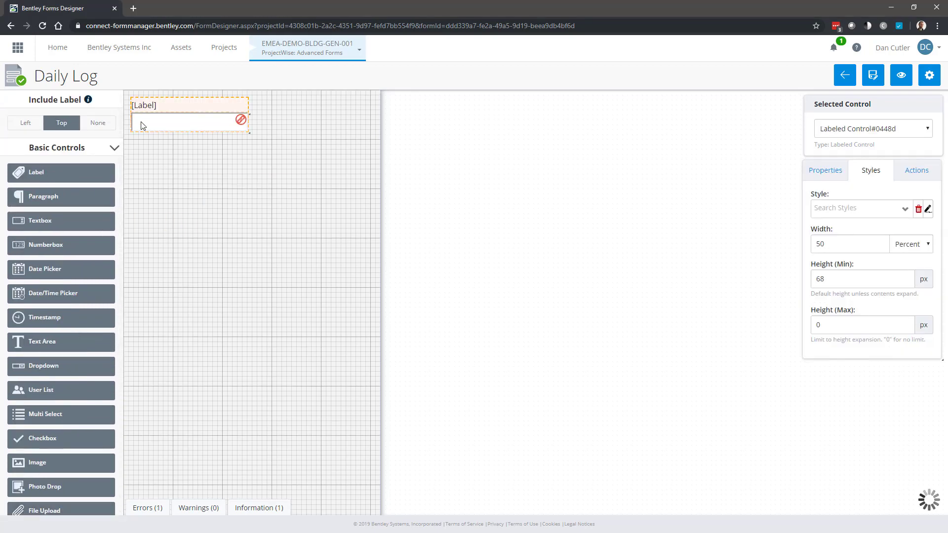
left_click(167, 102)
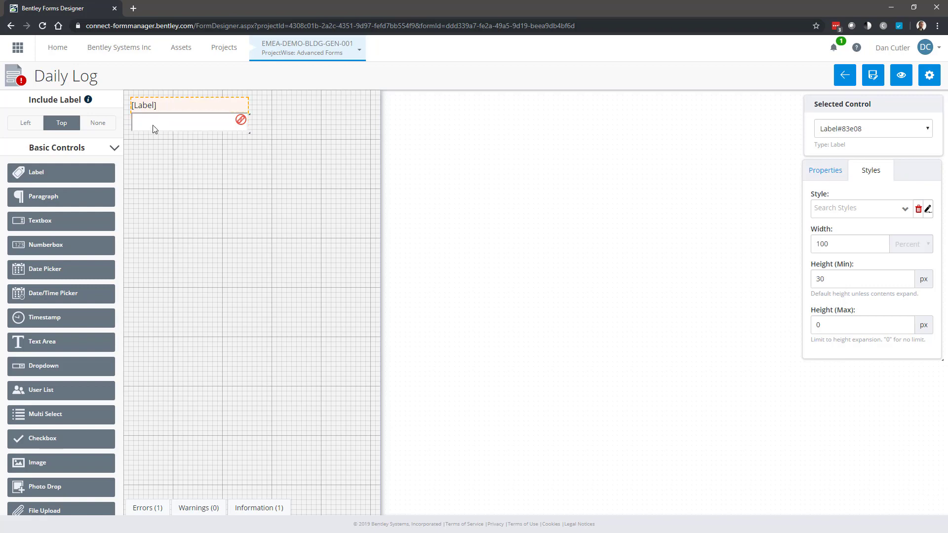
left_click(144, 115)
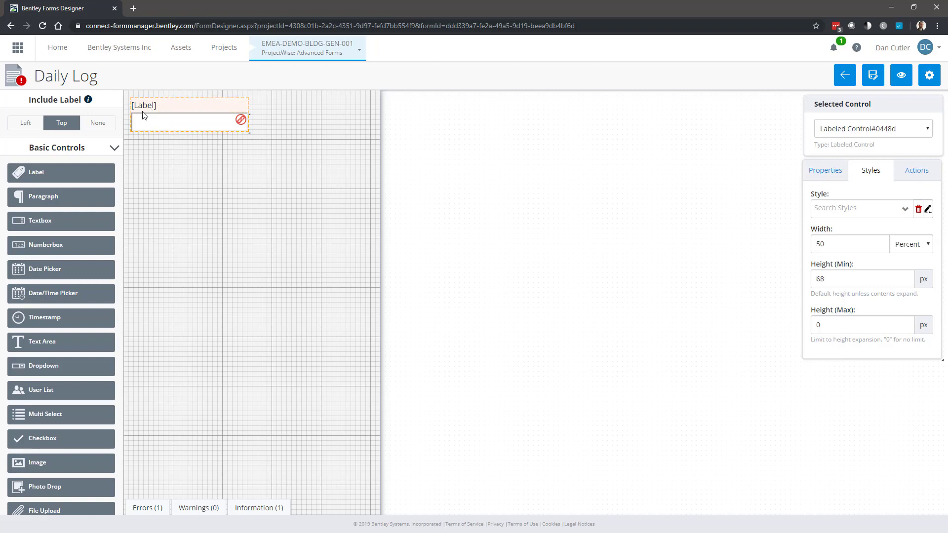
left_click(173, 113)
left_click(817, 171)
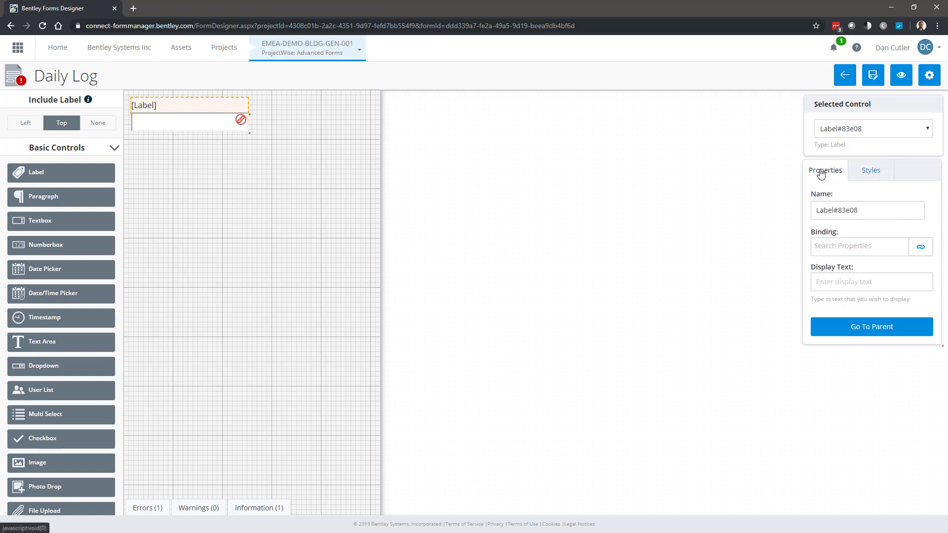
left_click(838, 283)
type("Te")
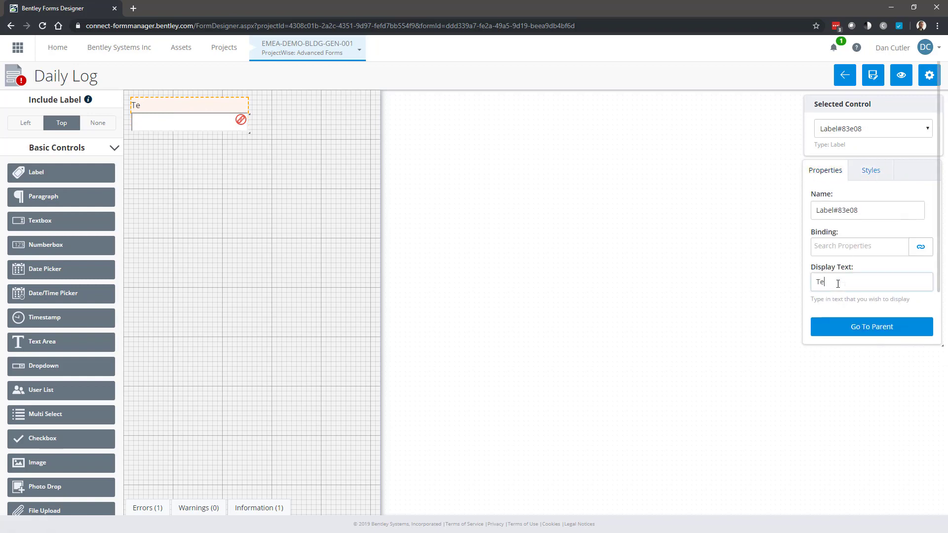
type("xtbox")
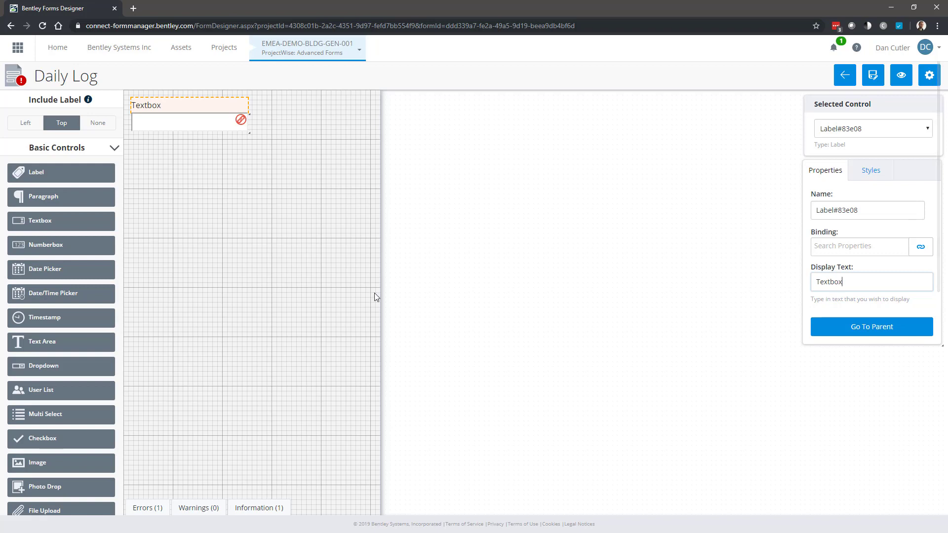
left_click(209, 170)
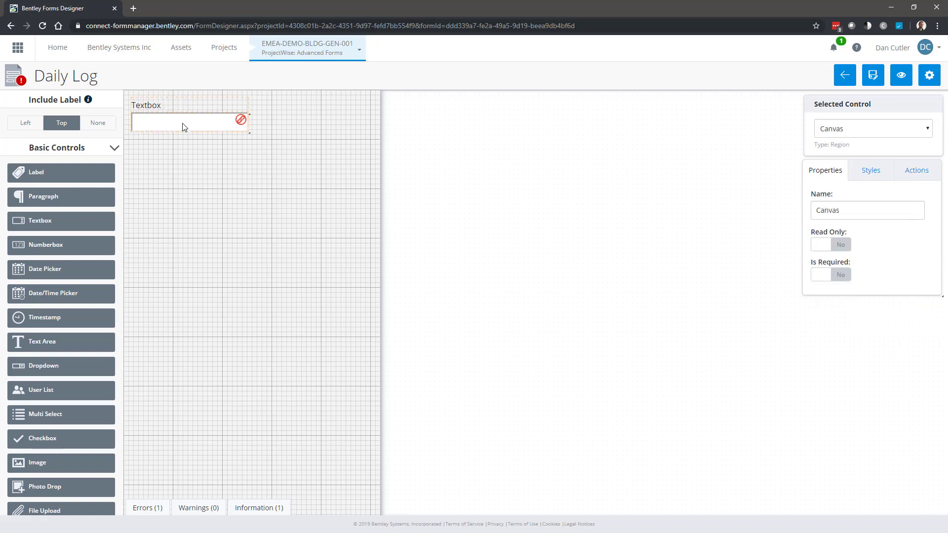
- Preview the form, try the textbox with the sample entry "sdgdgrt23423efqregadfg", and close the preview
left_click(901, 75)
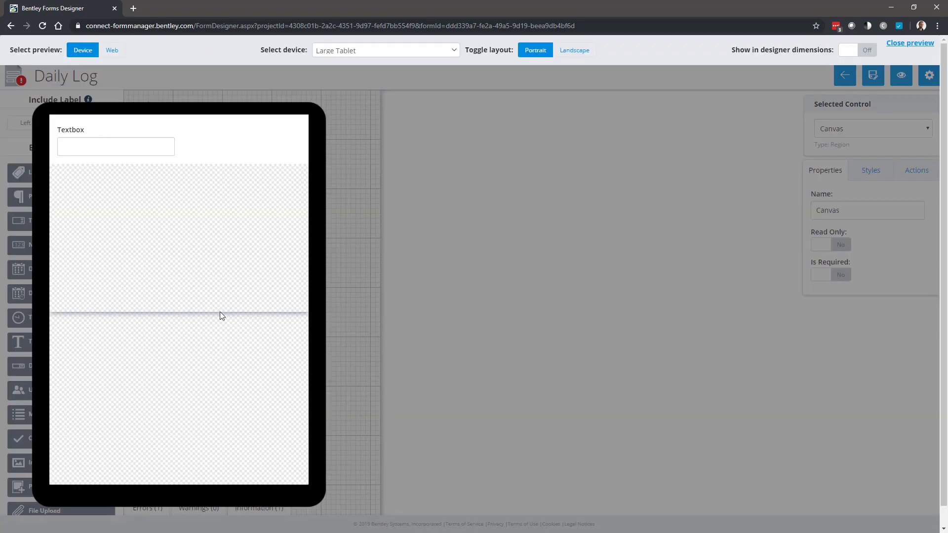
left_click(113, 147)
type("sdgdgrt23423efqregadfg")
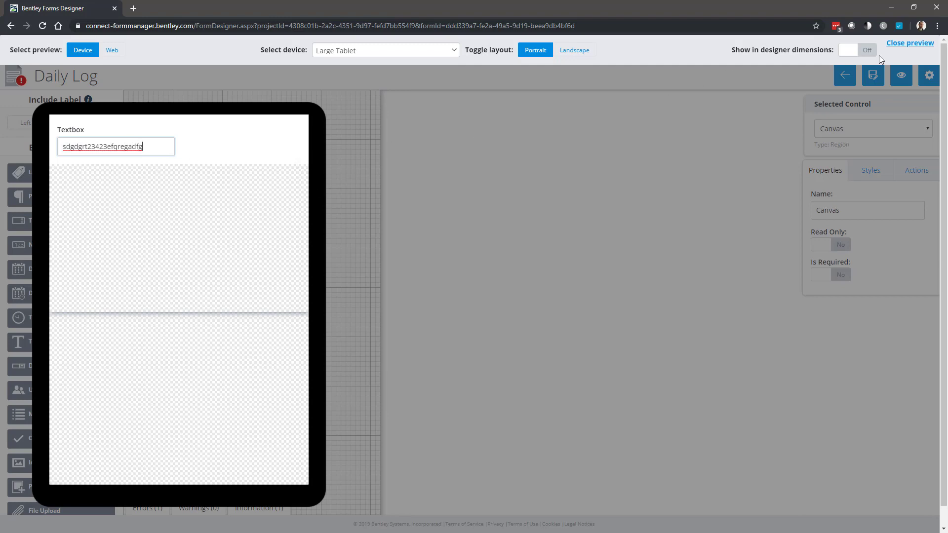
left_click(910, 44)
- Add a Numberbox control beside the textbox and set its display text to "Numberbox"
left_click(165, 128)
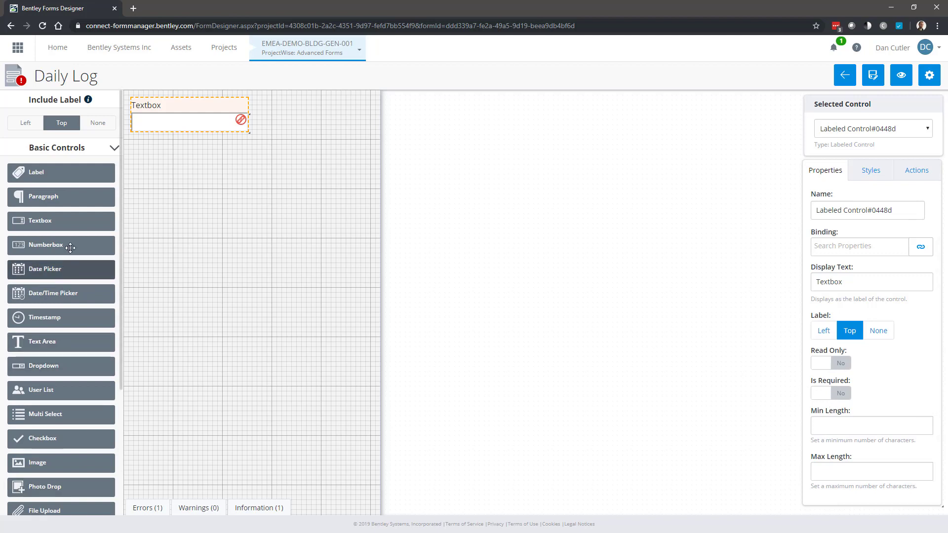
left_click(51, 252)
left_click_drag(51, 252, 191, 239)
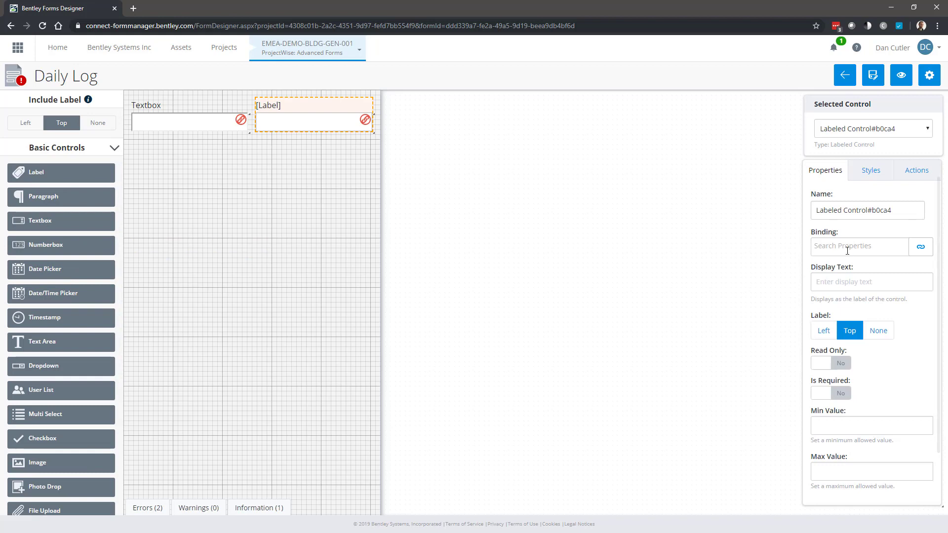
left_click(841, 279)
type("Number")
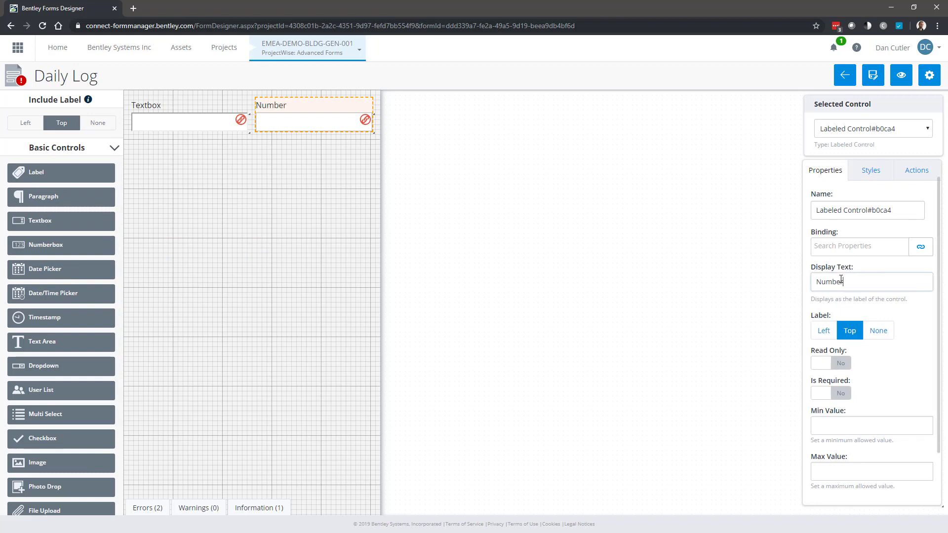
type("box")
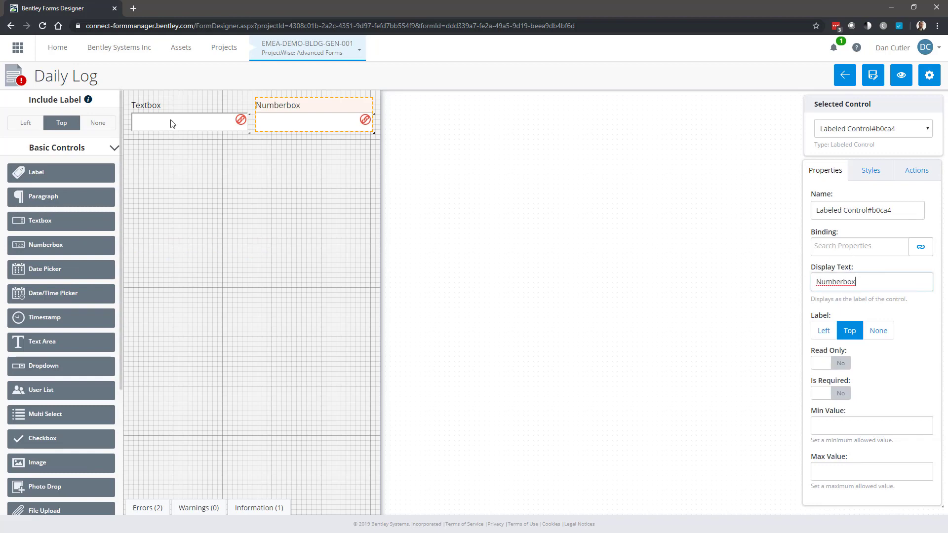
left_click(215, 160)
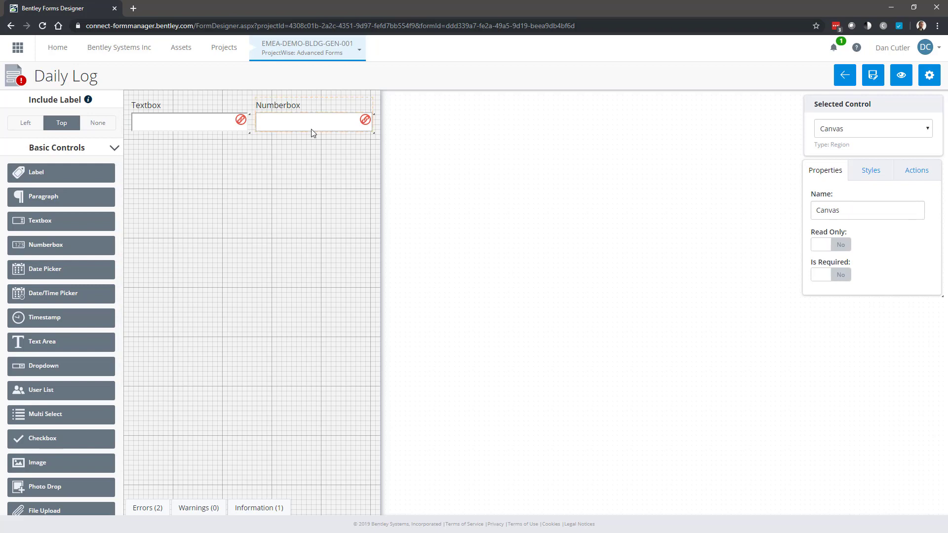
- Add a Paragraph control below the textbox and a Label control beside it, below the numberbox
left_click_drag(61, 198, 203, 237)
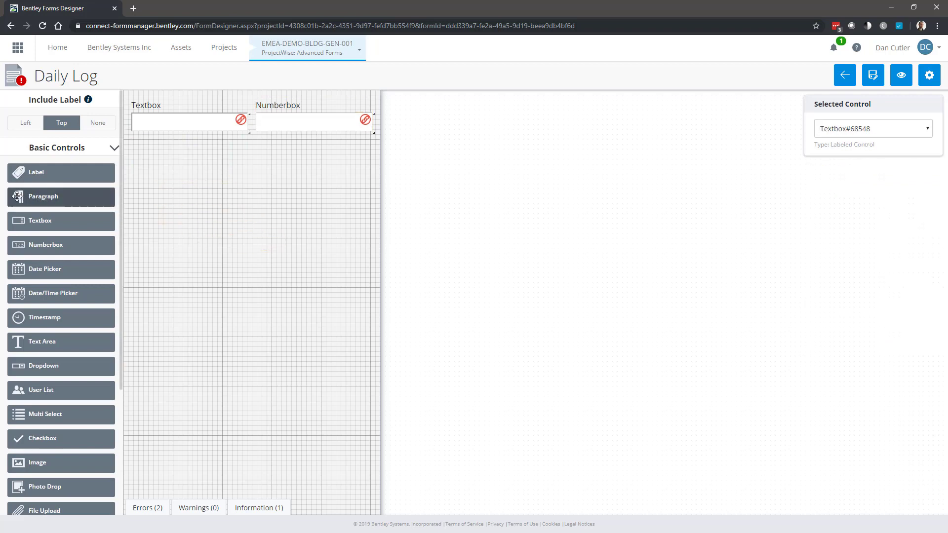
left_click_drag(58, 201, 203, 182)
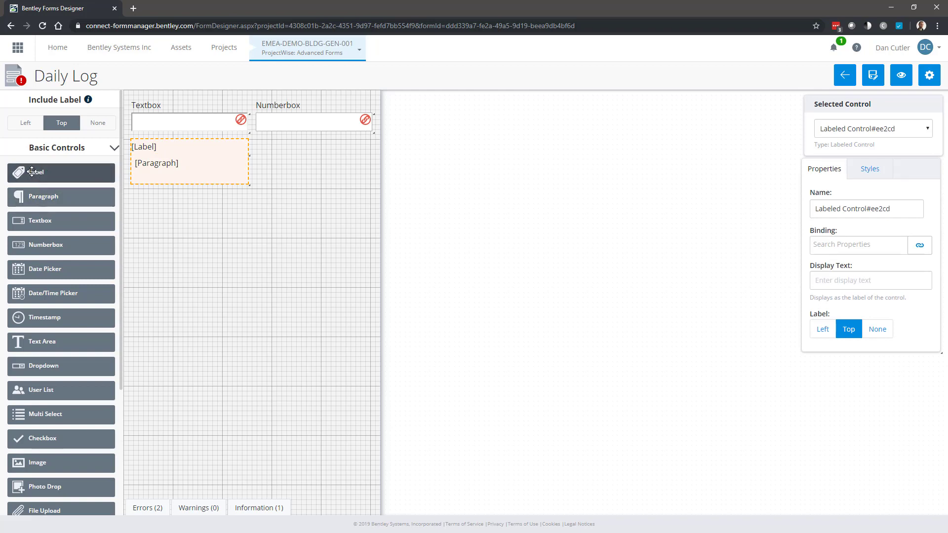
left_click_drag(33, 174, 271, 181)
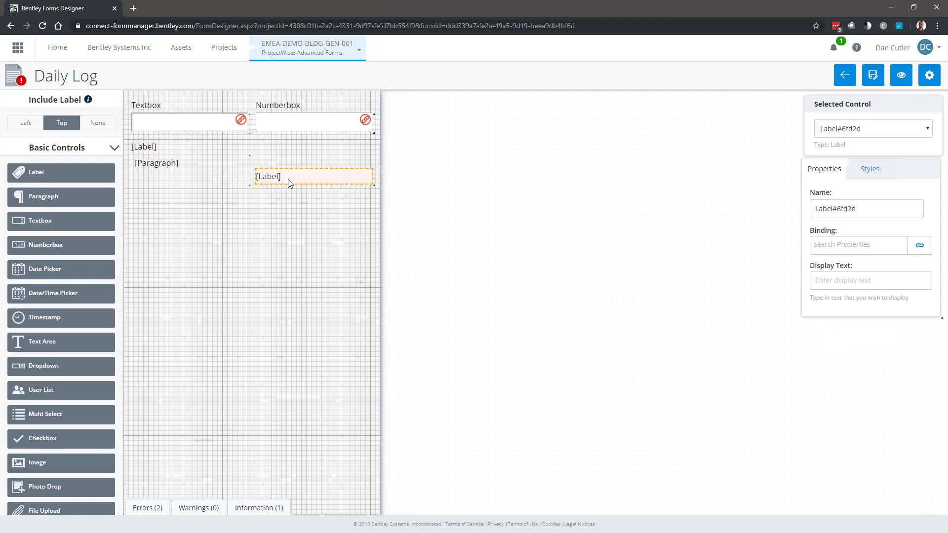
- Set the new label's display text to "this is the start of the form"
left_click(842, 278)
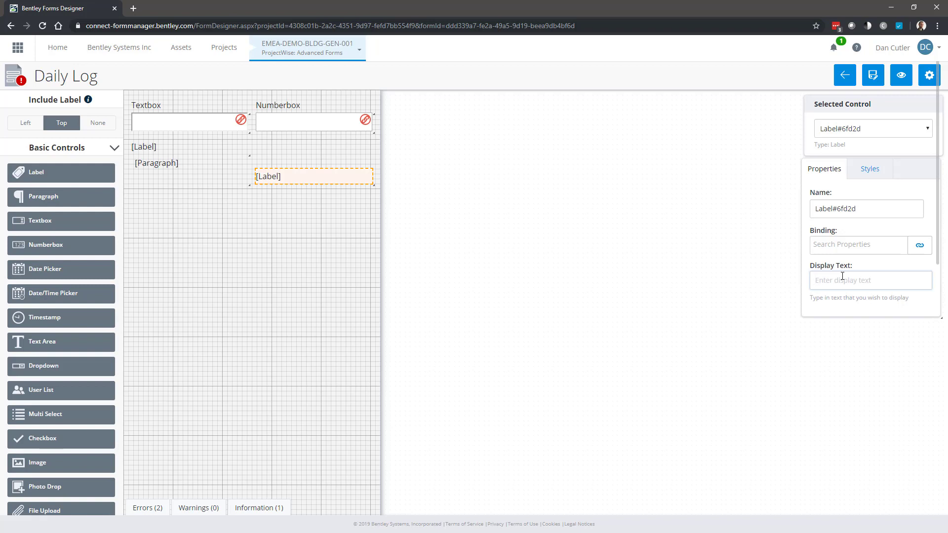
type("this is the start of the ")
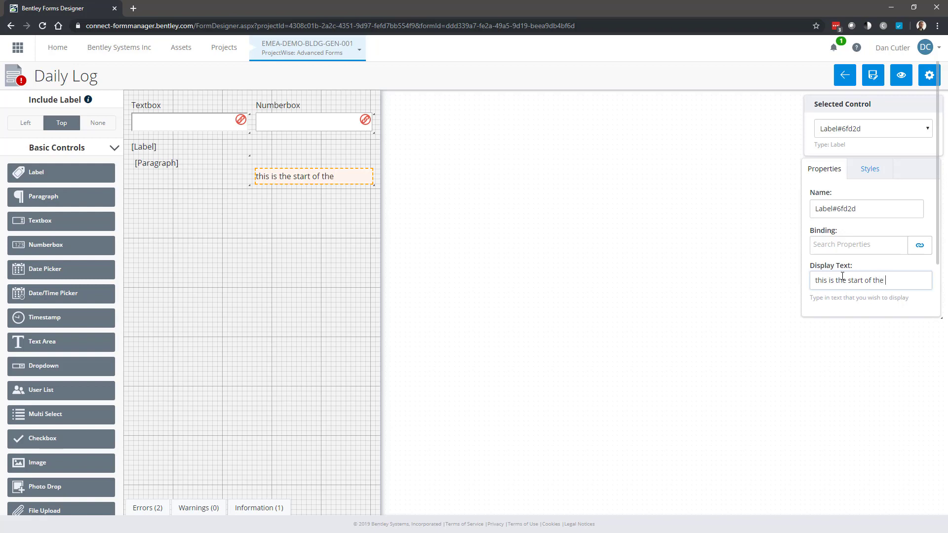
type("form")
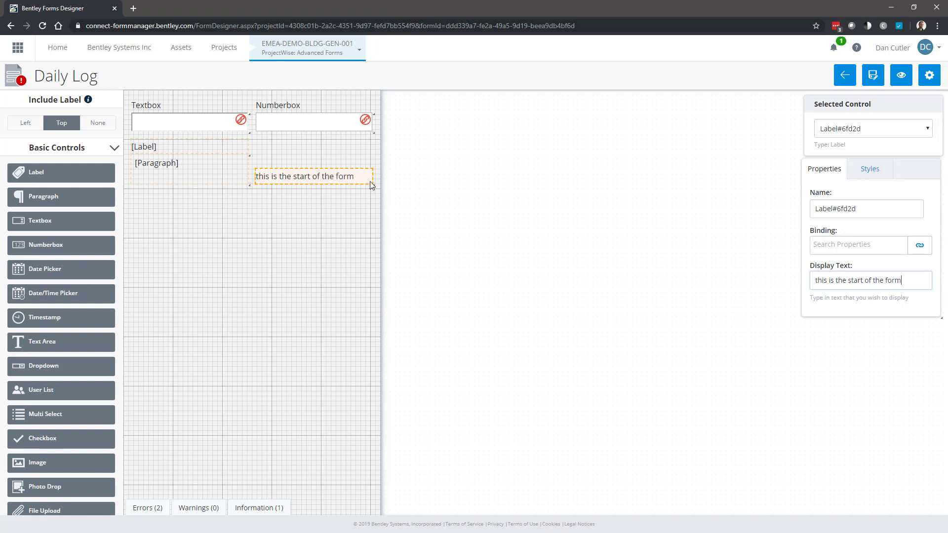
- Set the label's width to 100 percent and move it above the textbox and numberbox
left_click(869, 169)
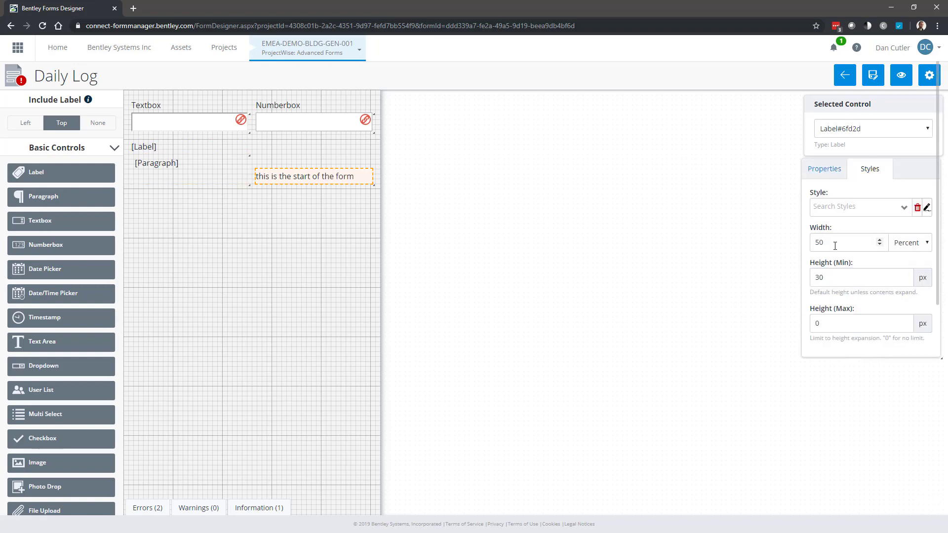
left_click_drag(838, 243, 809, 243)
type("100")
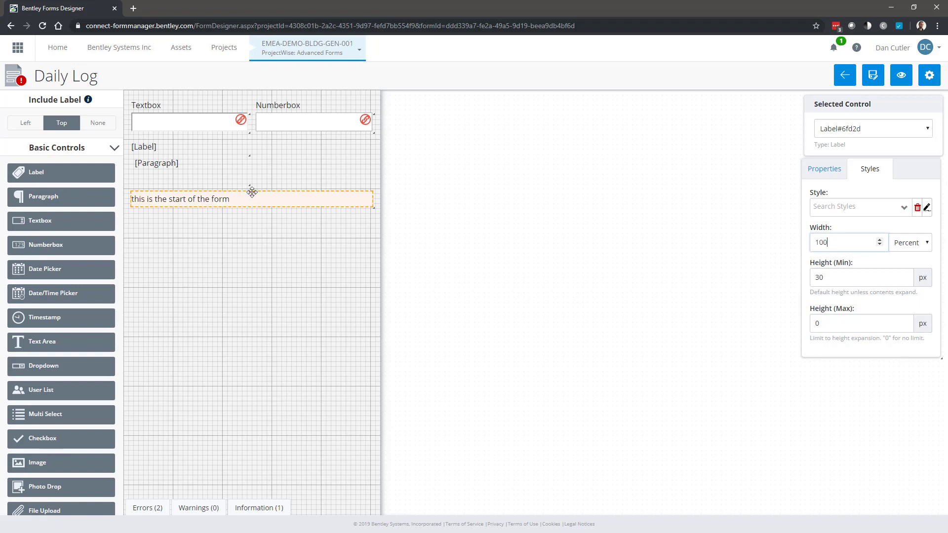
left_click_drag(252, 192, 252, 108)
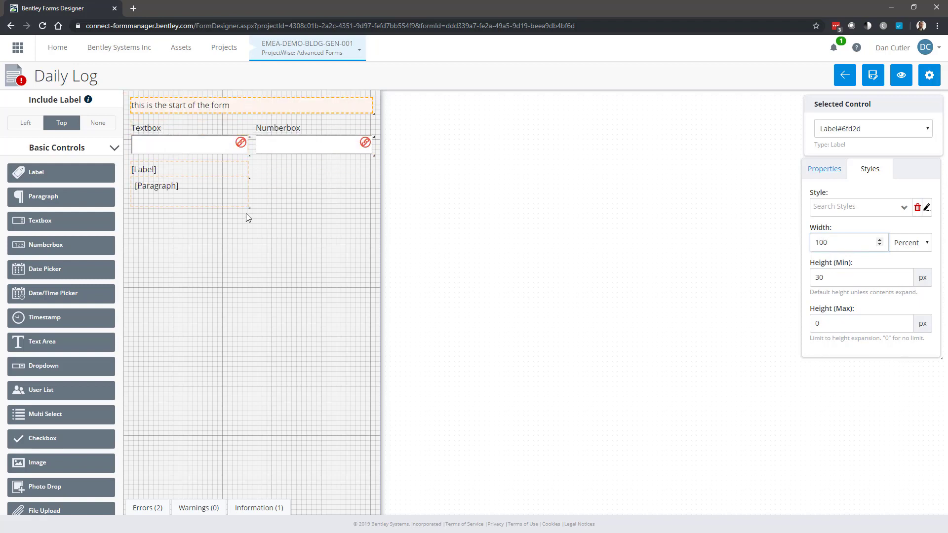
left_click(239, 248)
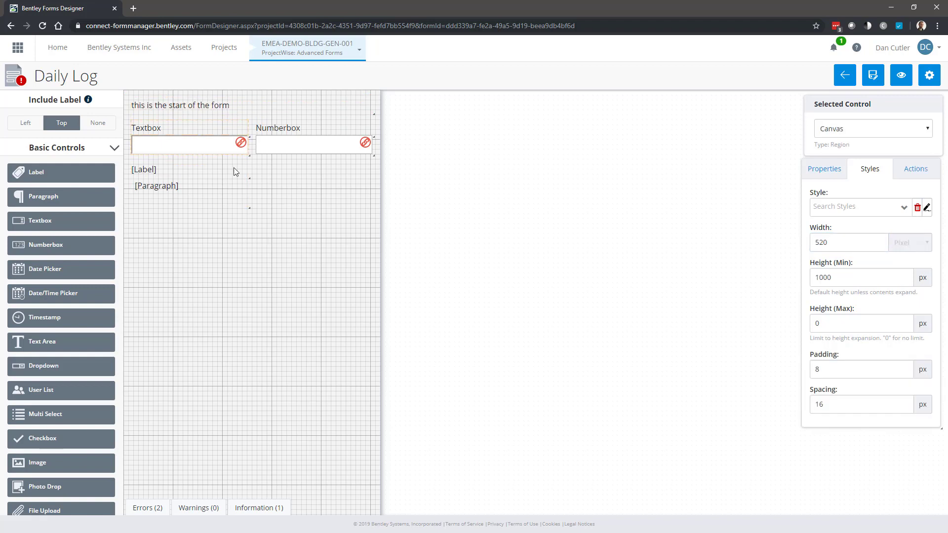
- Set the paragraph control's label option to None and its width to 100 percent
left_click(172, 192)
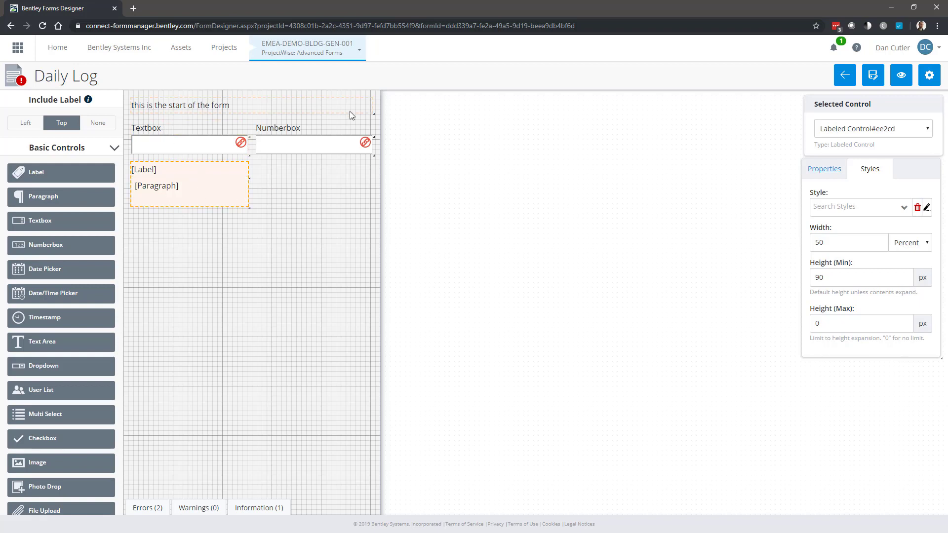
left_click(825, 169)
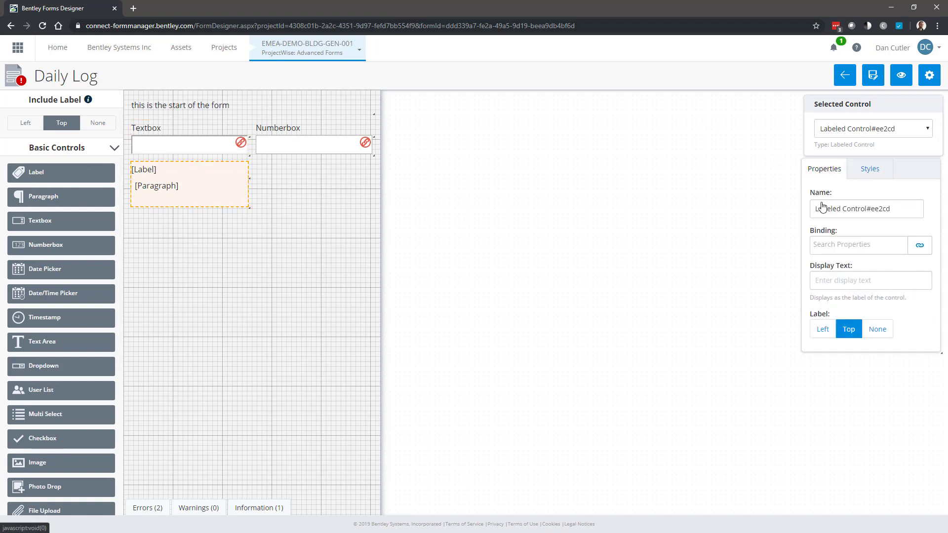
left_click(876, 328)
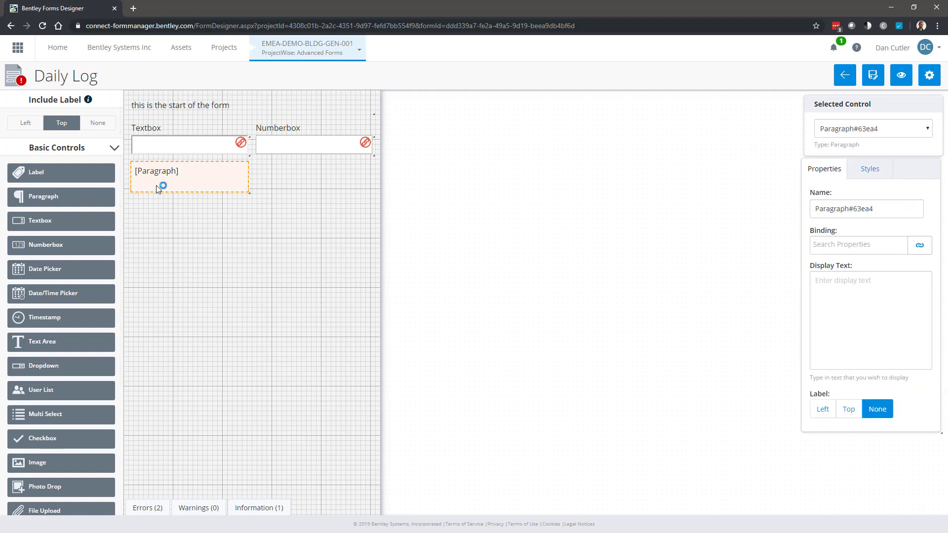
left_click(860, 175)
left_click_drag(827, 242, 813, 242)
type("100")
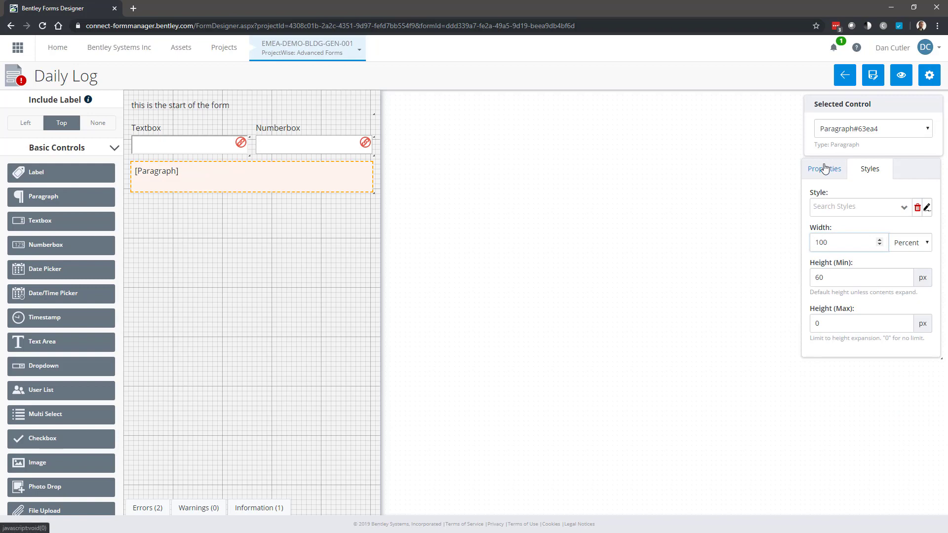
- Set the paragraph's display text to "pre defined text for the form that takes up more than one line"
left_click(825, 168)
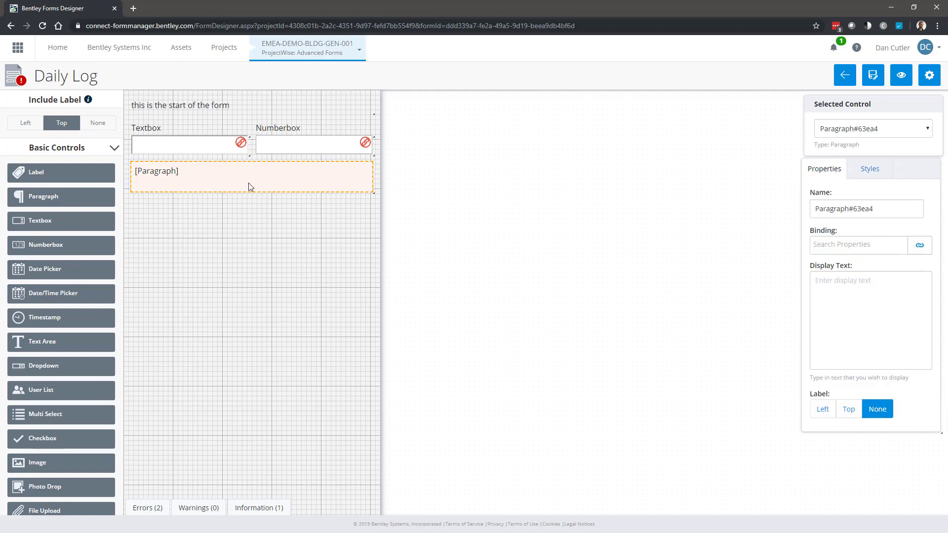
left_click(855, 299)
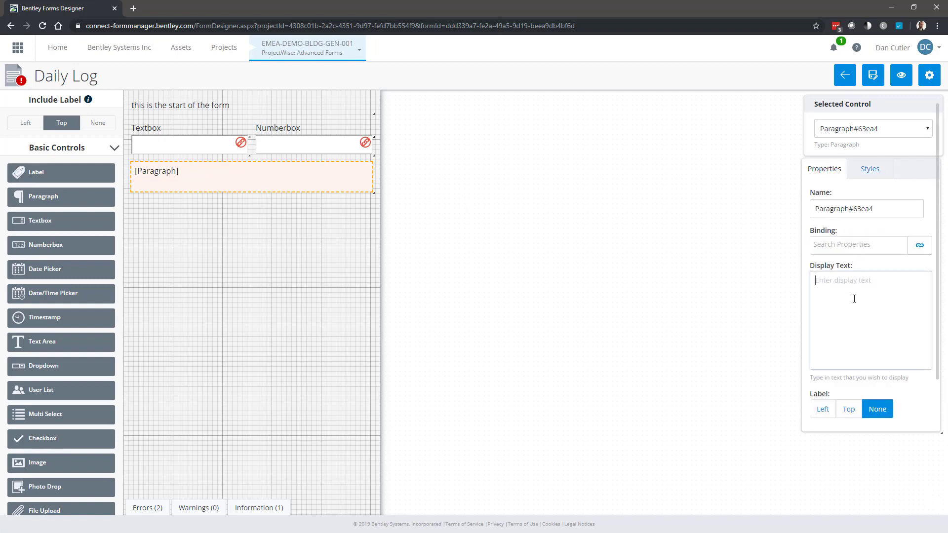
type("pre defined ")
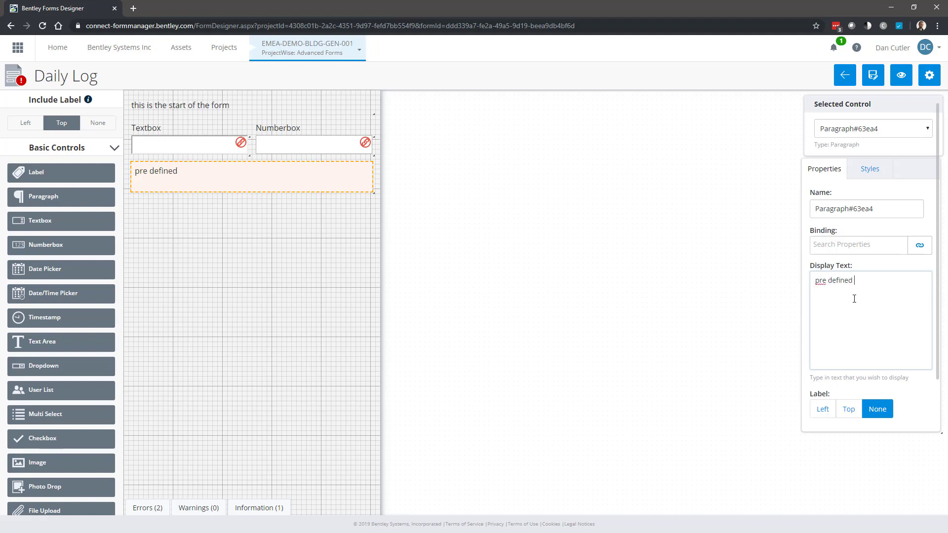
type("text for the form that ")
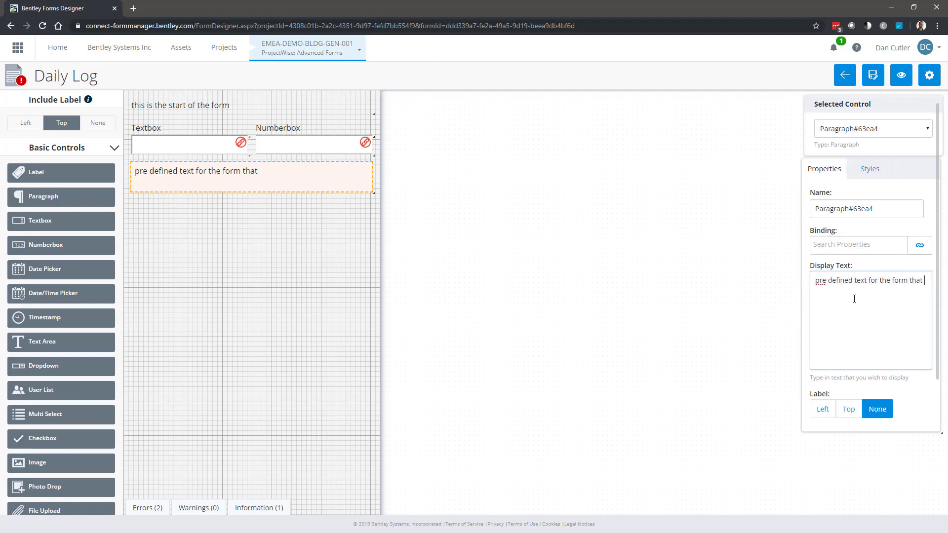
type("takes up more than one line")
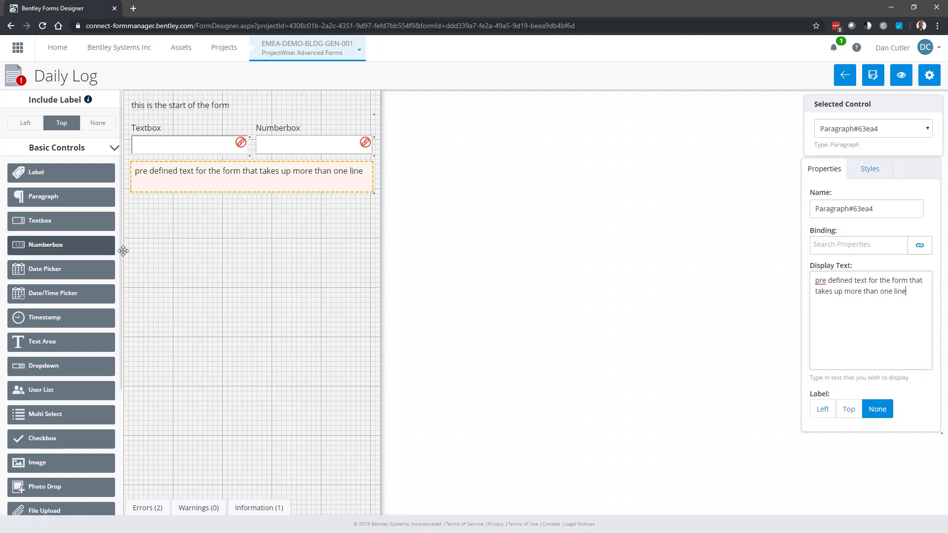
left_click(213, 232)
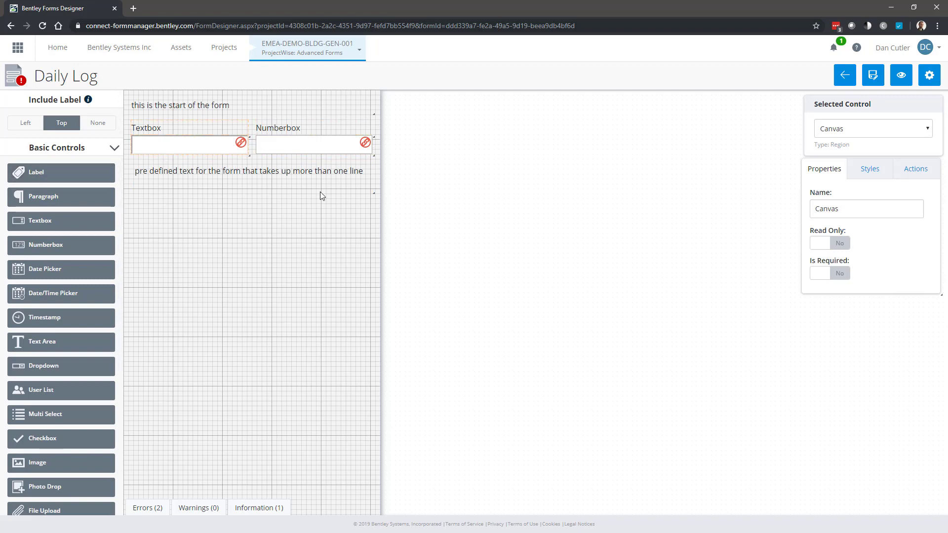
- Set the width of the labeled Textbox control to 75 percent
left_click(864, 169)
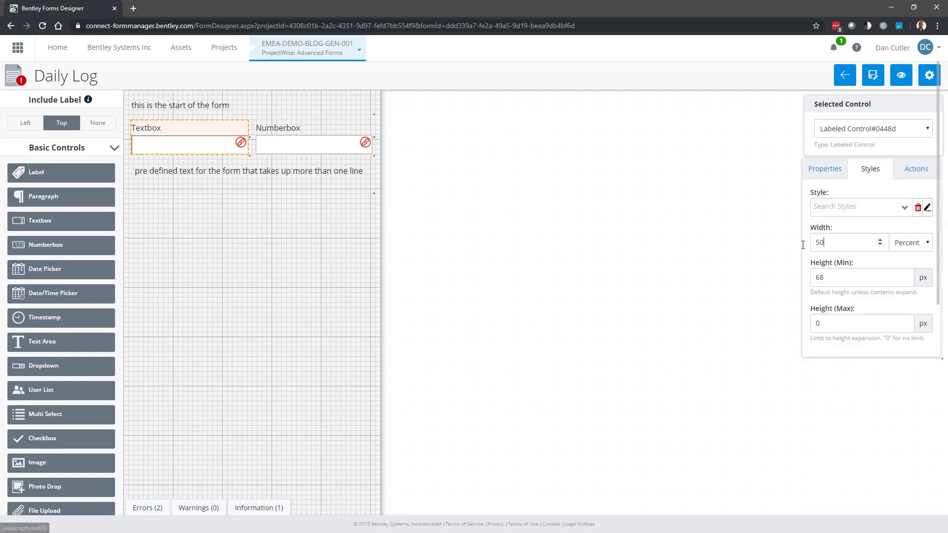
key("BackSpace")
key("BackSpace")
type("75")
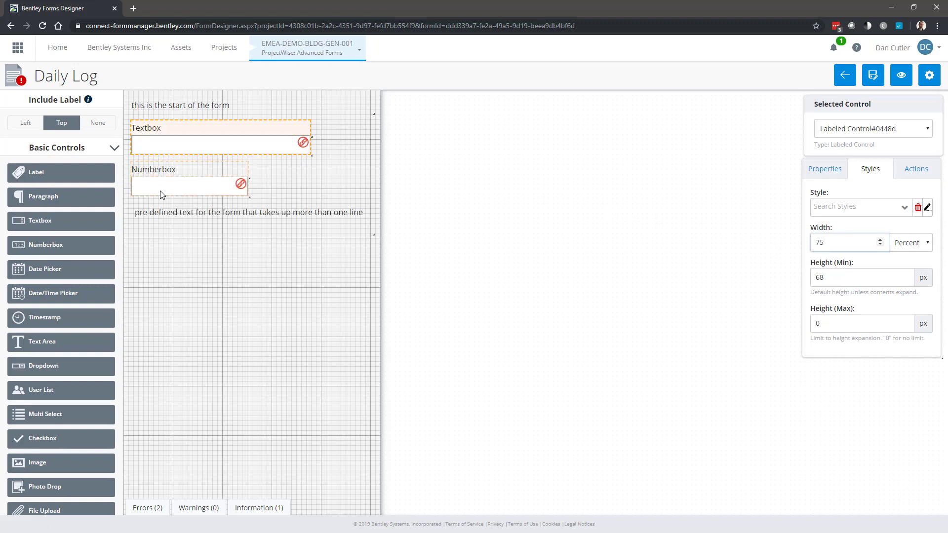
- Add another textbox control and place it on the same row beside the Numberbox
left_click(161, 190)
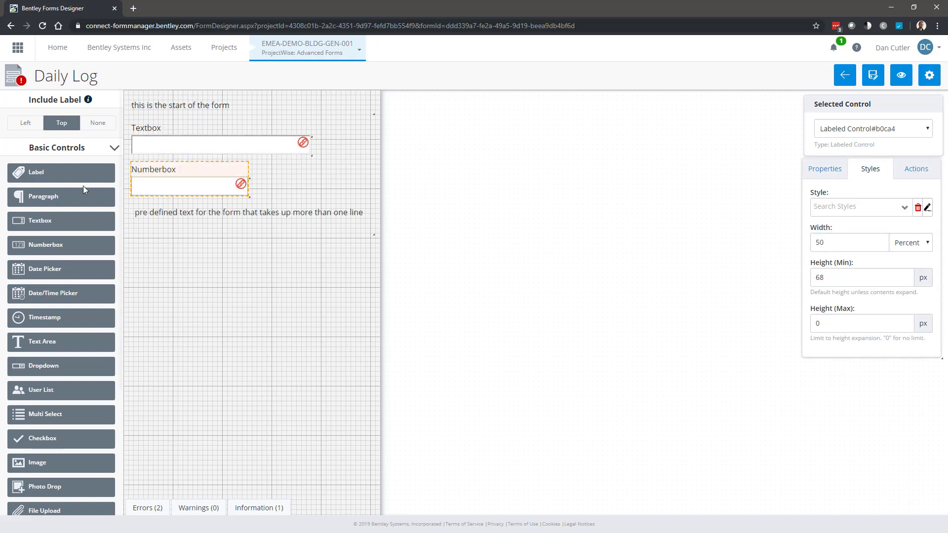
left_click_drag(47, 245, 304, 164)
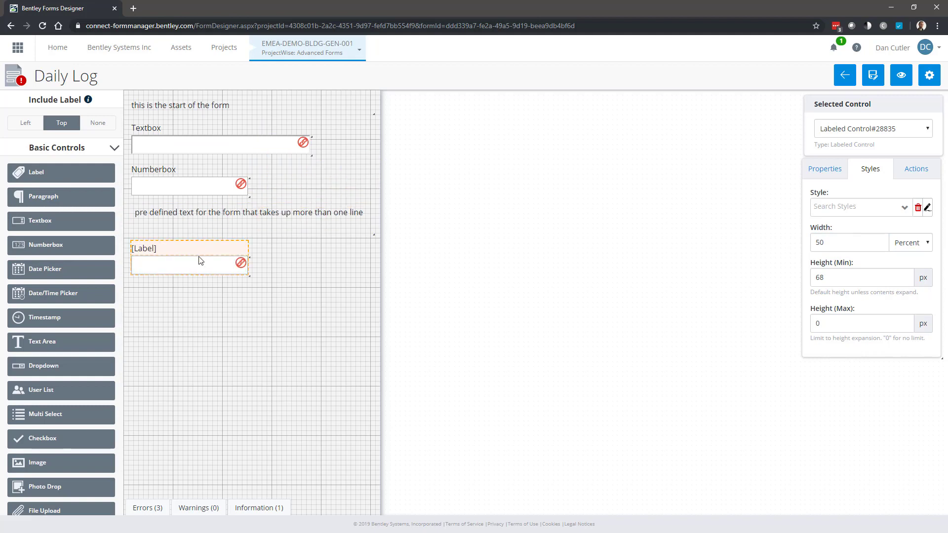
left_click_drag(200, 260, 315, 174)
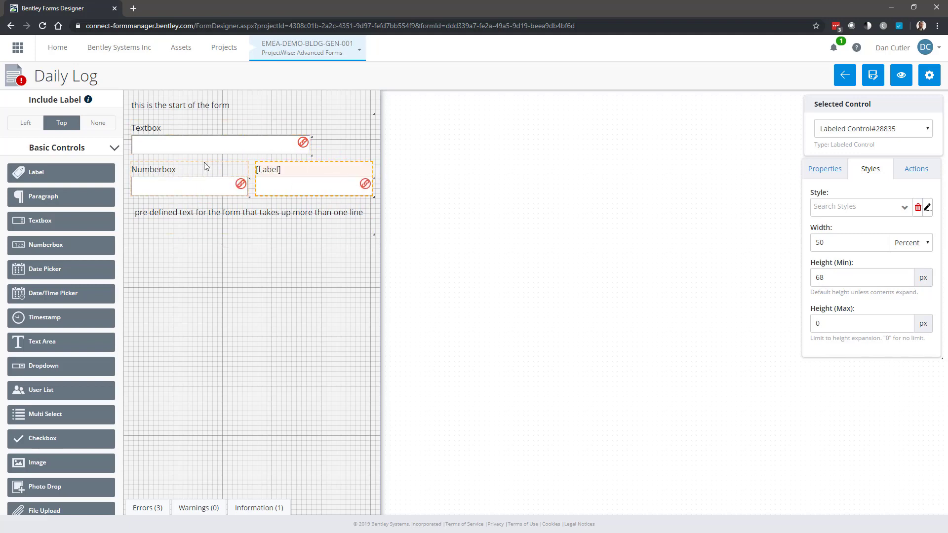
left_click(192, 304)
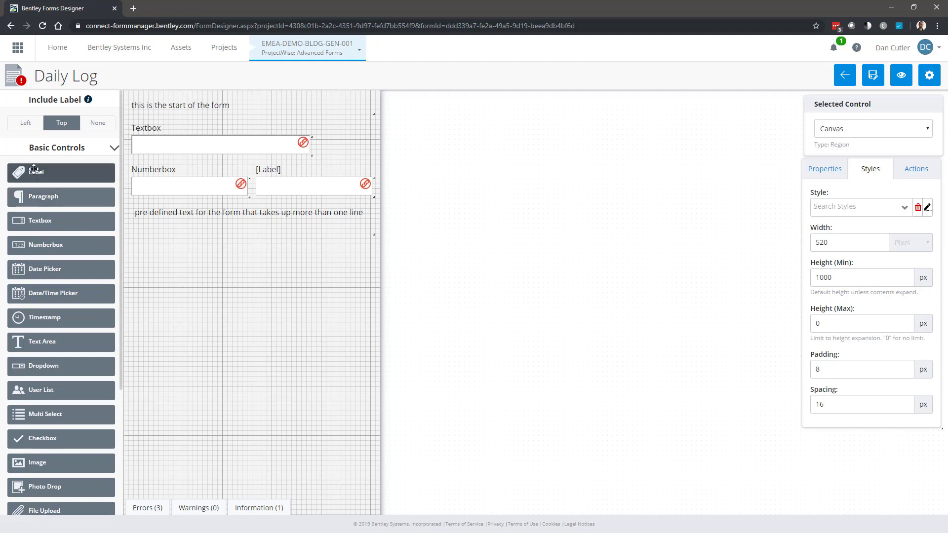
- Add a label between the Textbox and Numberbox rows and set its width to 100 percent
left_click_drag(78, 192, 128, 159)
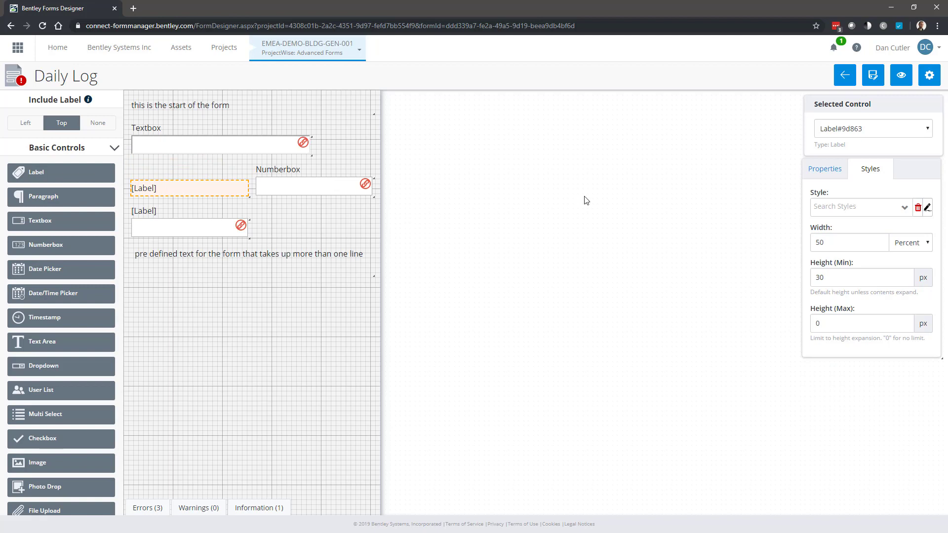
left_click_drag(831, 243, 805, 249)
type("1")
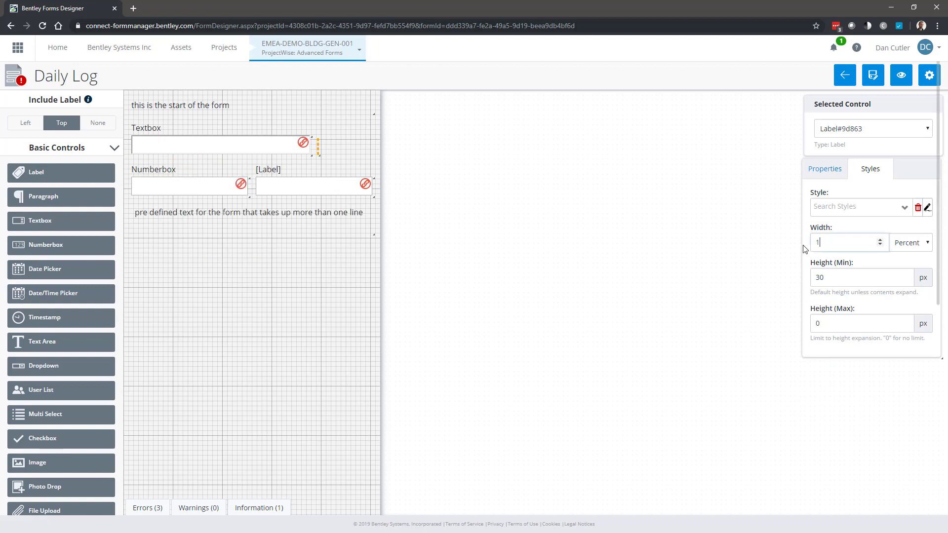
type("00")
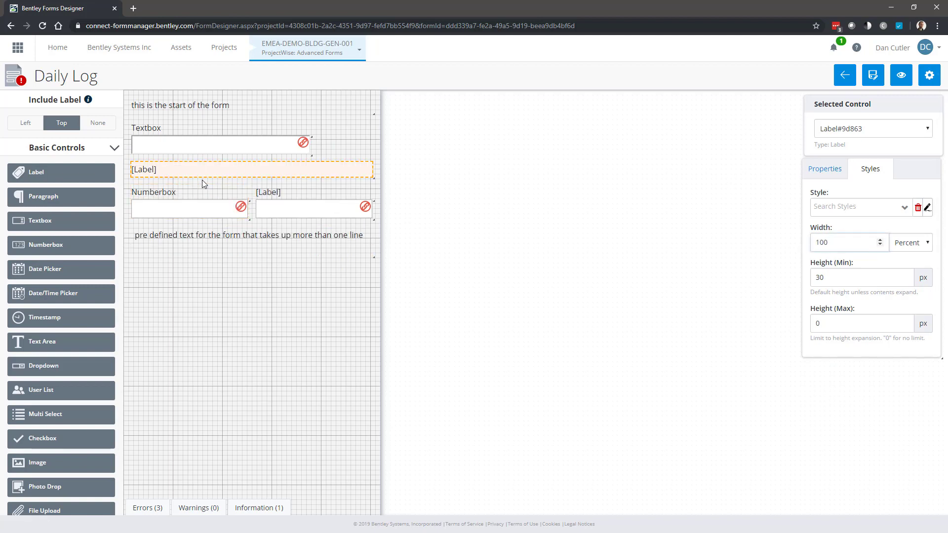
left_click(179, 370)
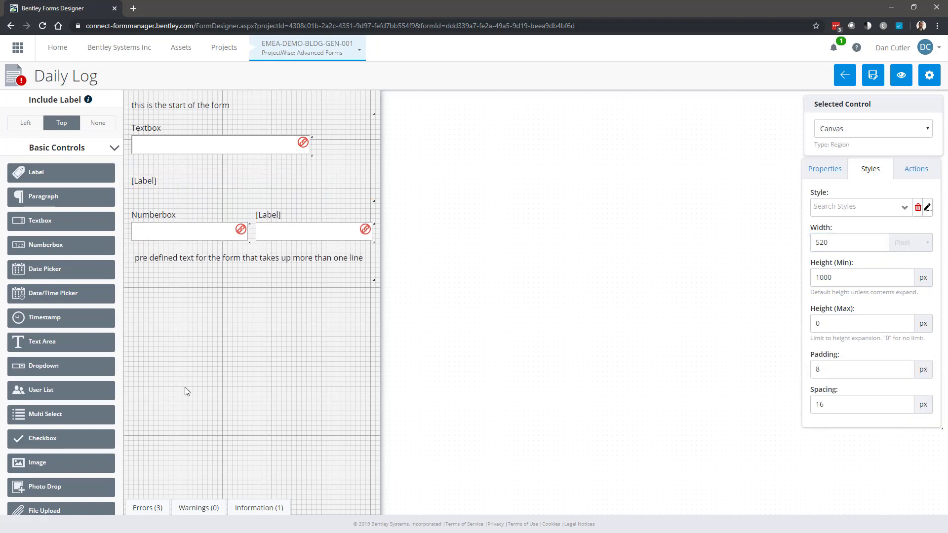
- Preview the form on a device, close the preview and reduce the empty label's minimum height to 34 px
left_click(901, 76)
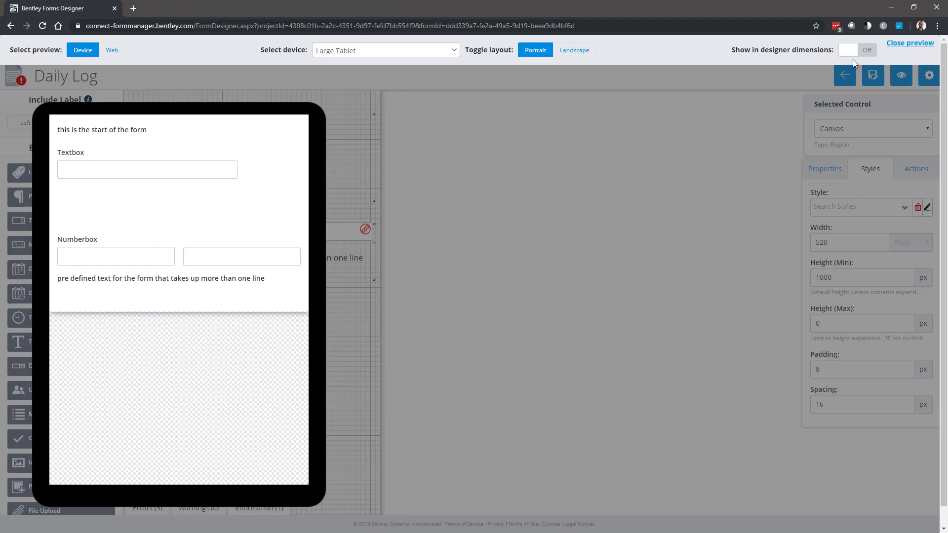
left_click(910, 43)
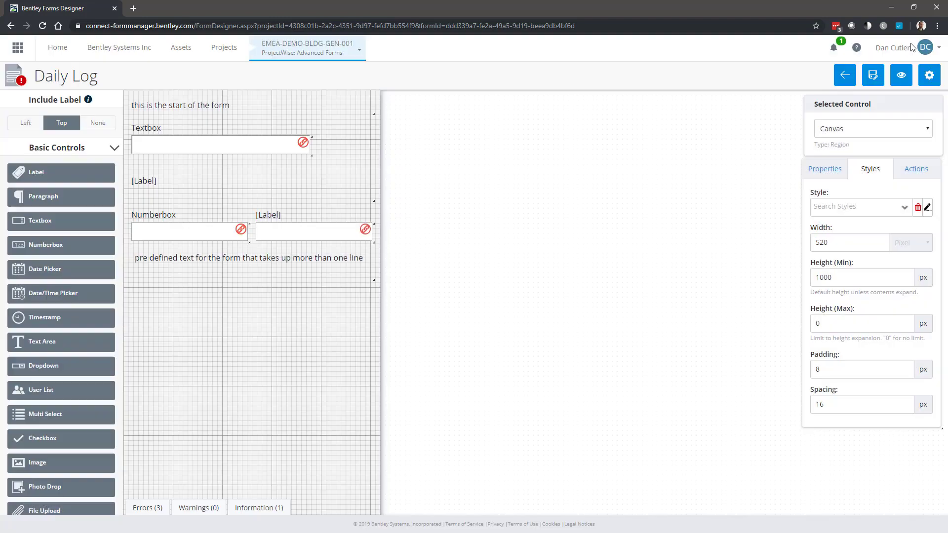
left_click(198, 181)
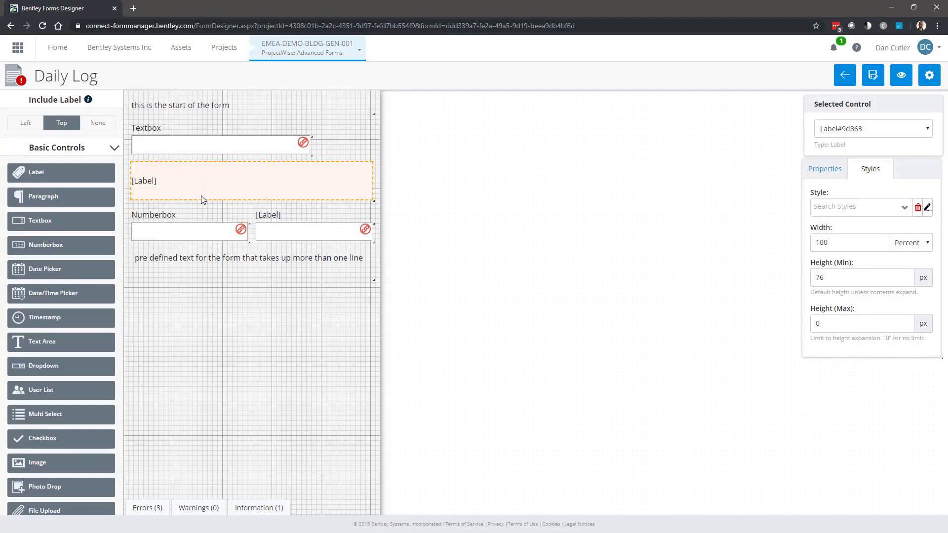
left_click_drag(201, 201, 201, 181)
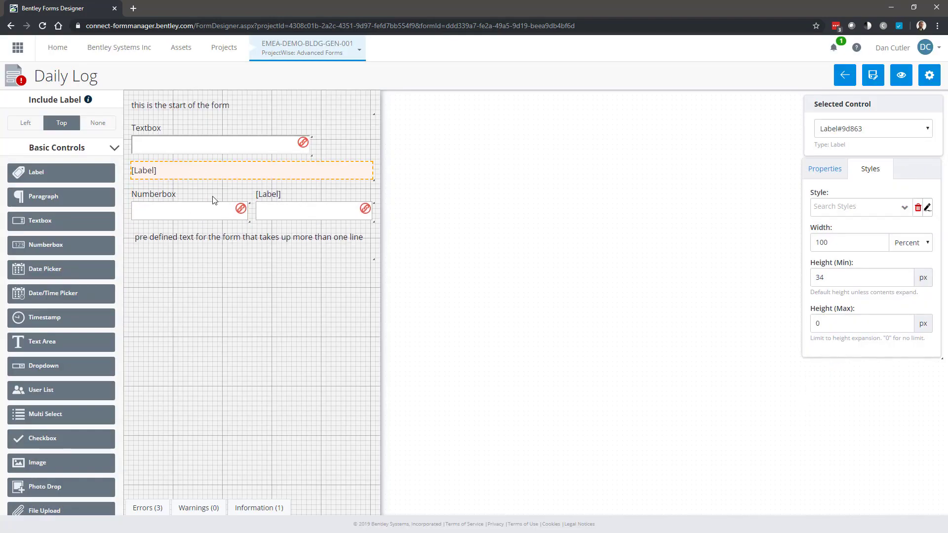
- Delete the unnamed textbox control beside the Numberbox
left_click(299, 206)
key("Delete")
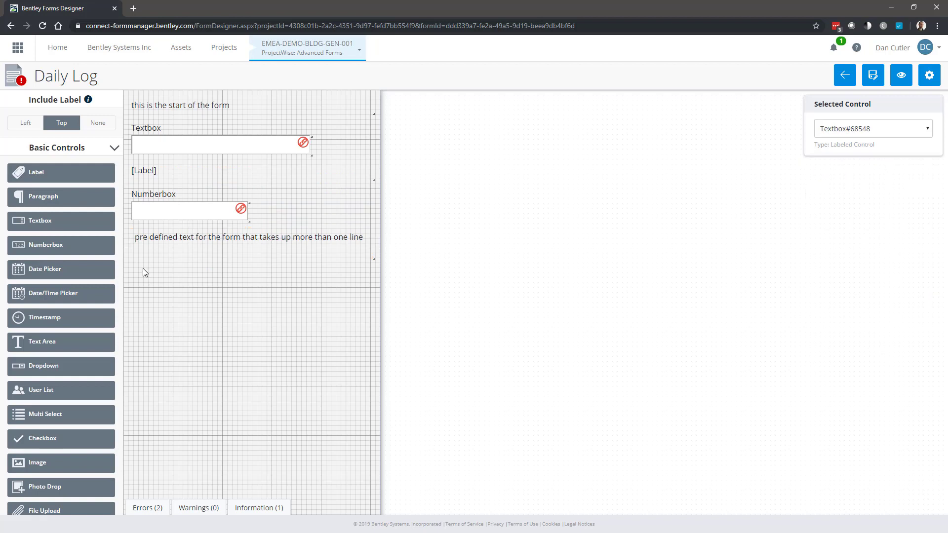
- Add a date picker and a date/time picker side by side below the paragraph
left_click_drag(82, 266, 148, 311)
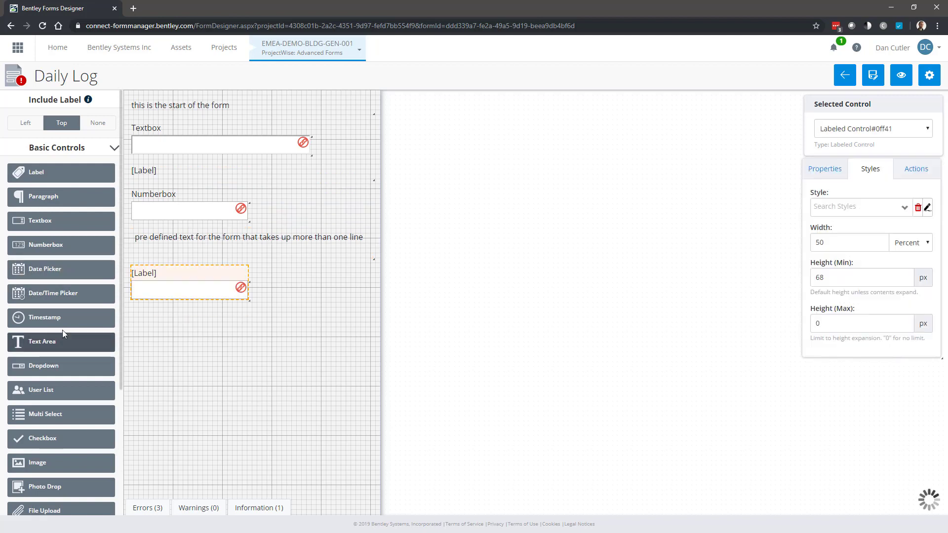
left_click_drag(52, 299, 296, 291)
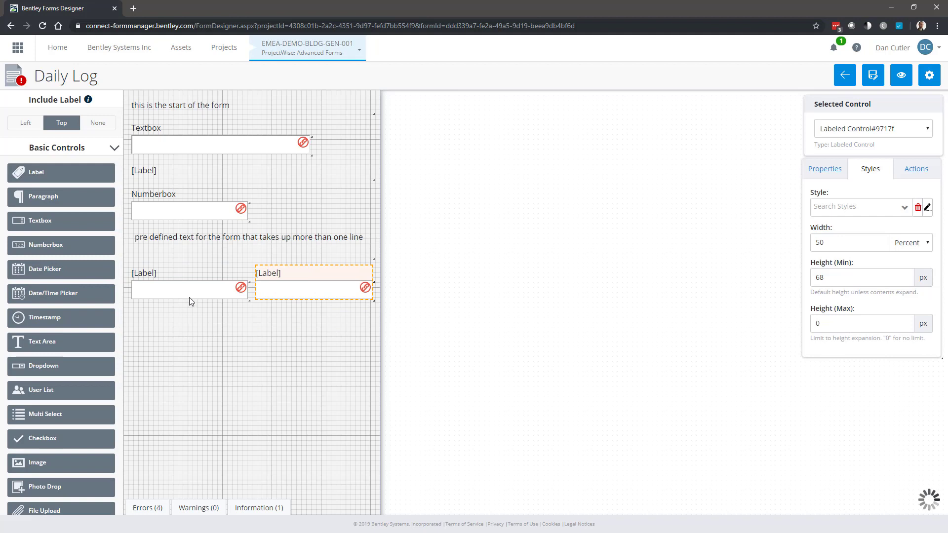
- Set the date picker's display text to "Date" and the date/time picker's to "Date/Time"
left_click(165, 268)
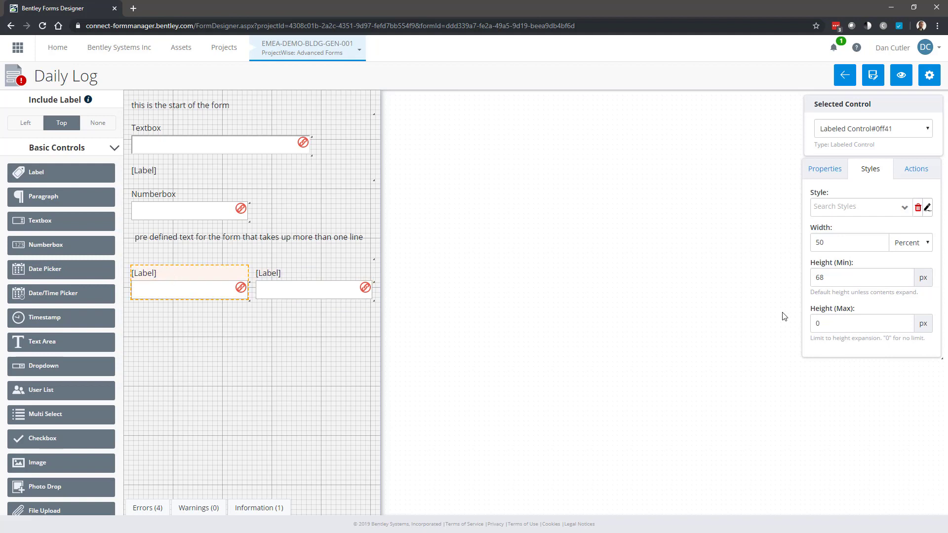
left_click(825, 170)
left_click(834, 286)
type("Date")
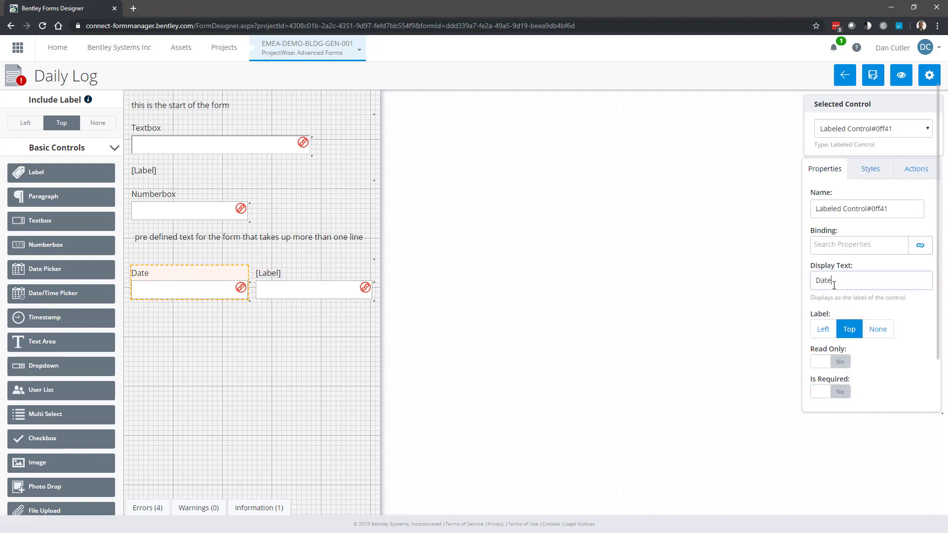
left_click(281, 292)
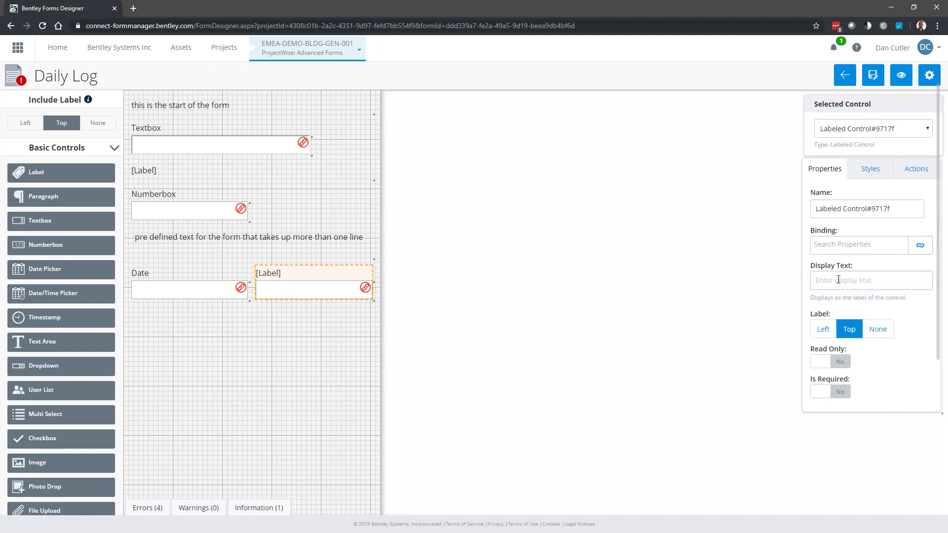
type("Date/Time")
left_click(179, 337)
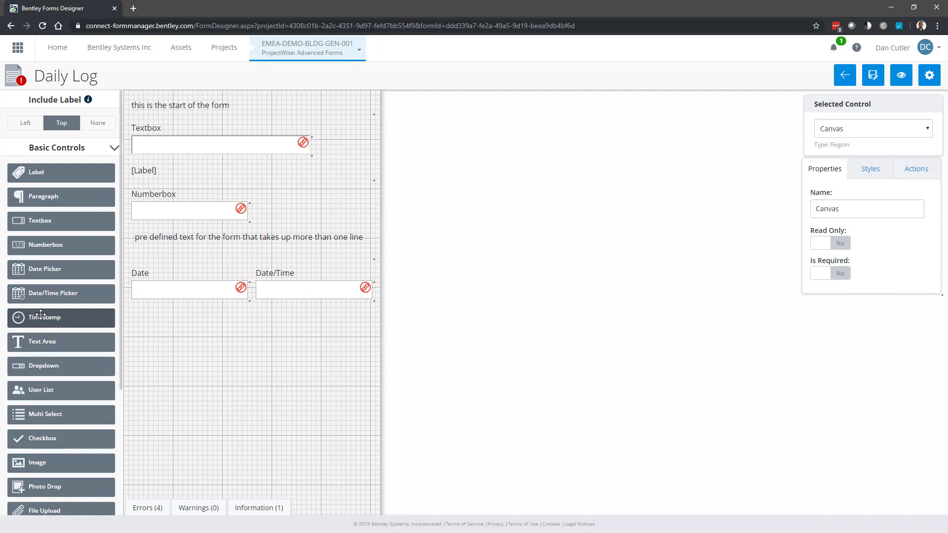
- Add a timestamp control below the date picker with the display text "Timestamp"
left_click_drag(44, 317, 170, 352)
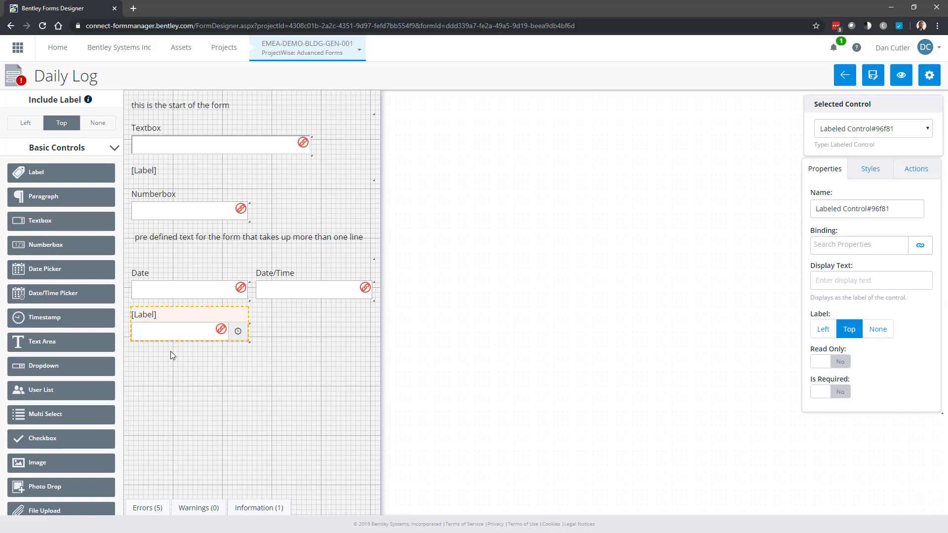
left_click(836, 279)
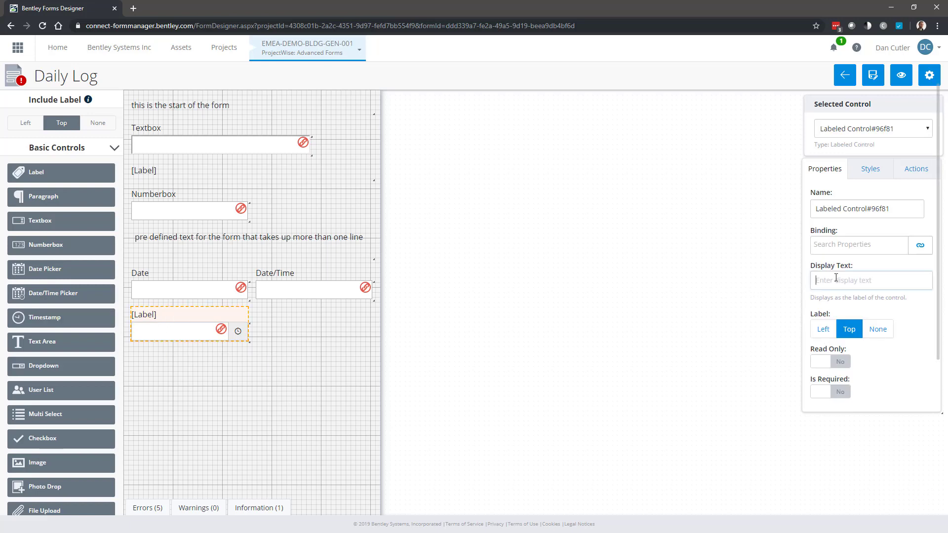
type("Timestampo")
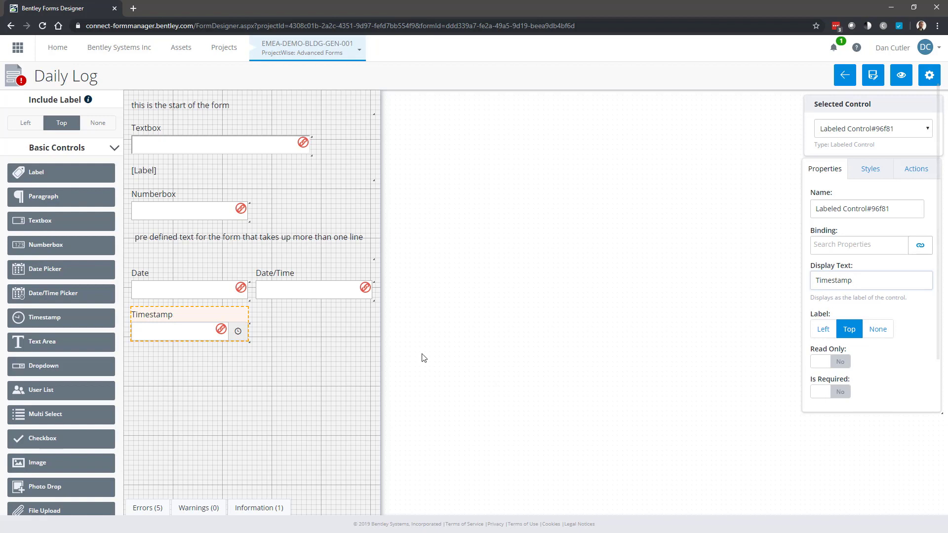
left_click(223, 359)
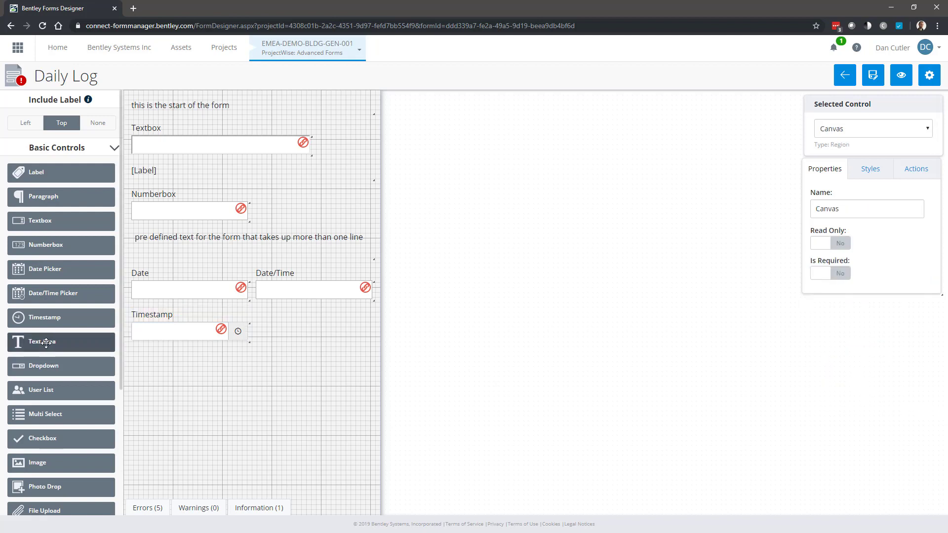
- Add a text area control to the form and position it directly below the Textbox
left_click_drag(30, 342, 319, 341)
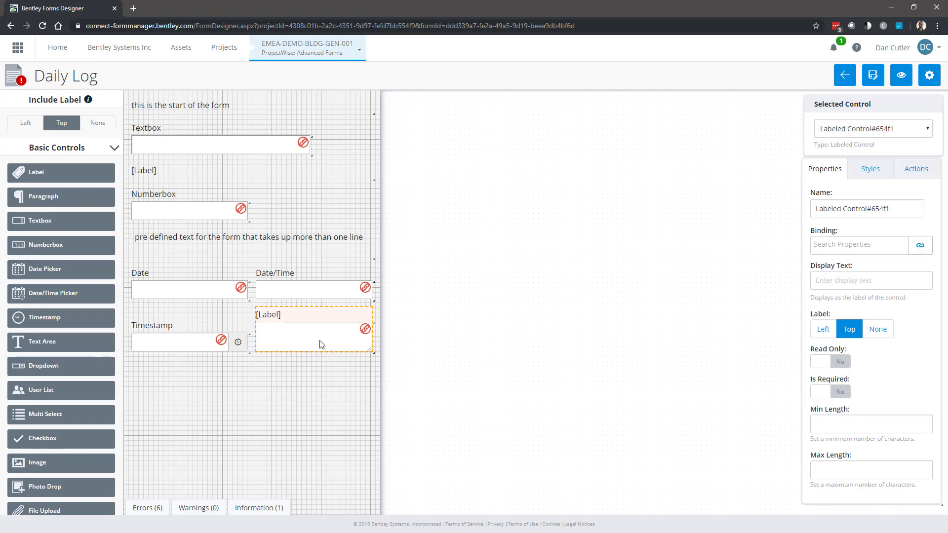
left_click(316, 319)
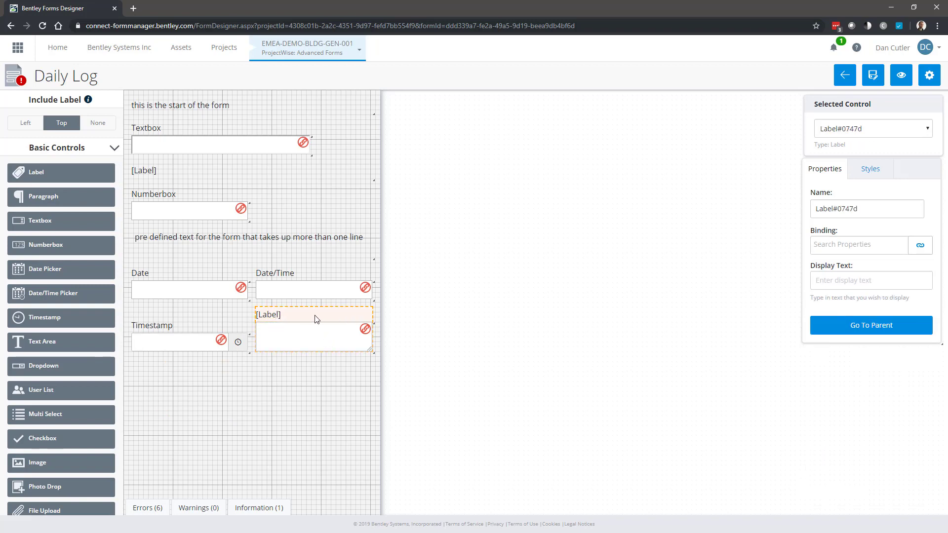
left_click_drag(310, 319, 188, 168)
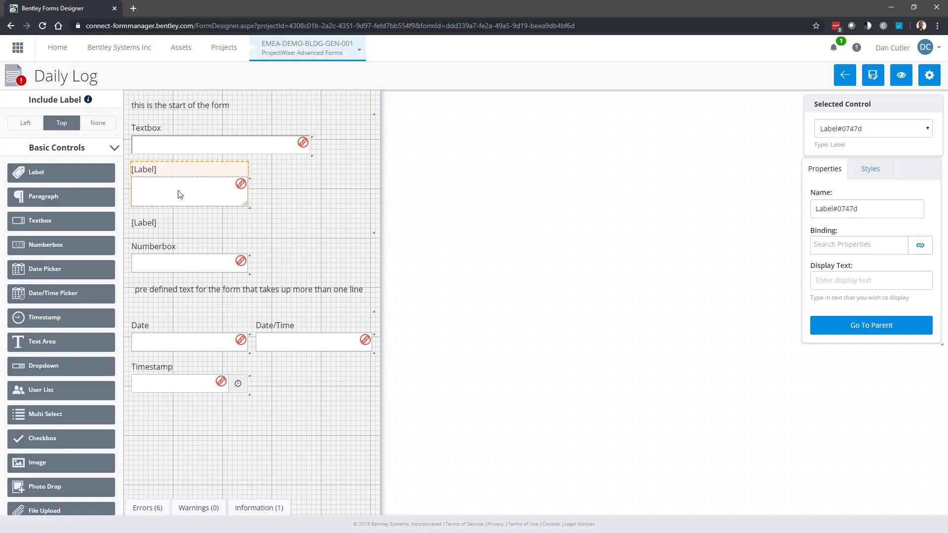
- Set the labeled text area control's width to 100 percent and its minimum height to 150 px
left_click(868, 168)
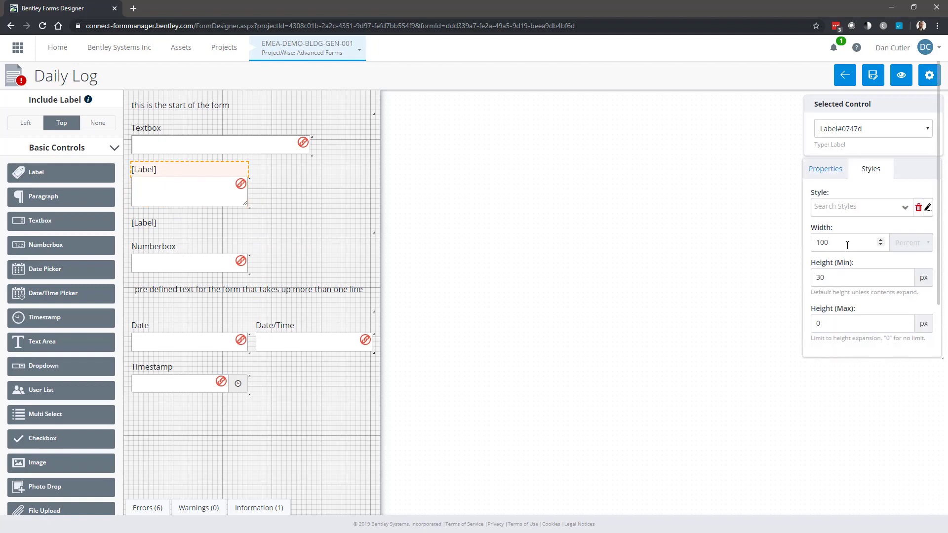
left_click(186, 192)
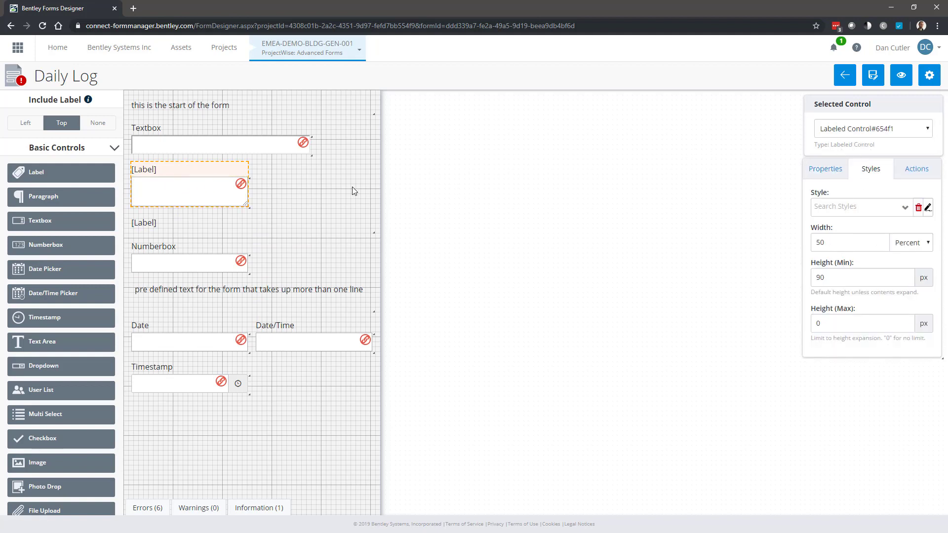
double_click(819, 243)
type("100")
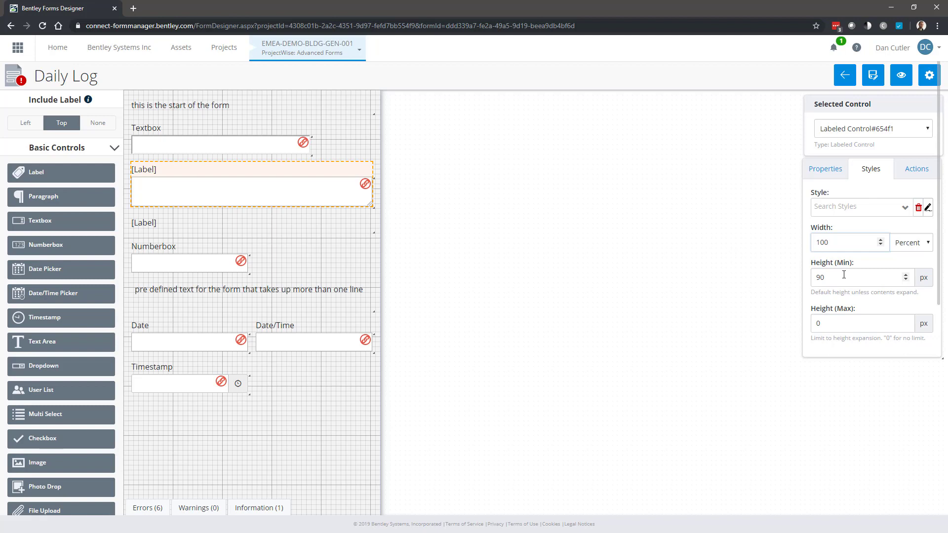
double_click(813, 278)
type("150")
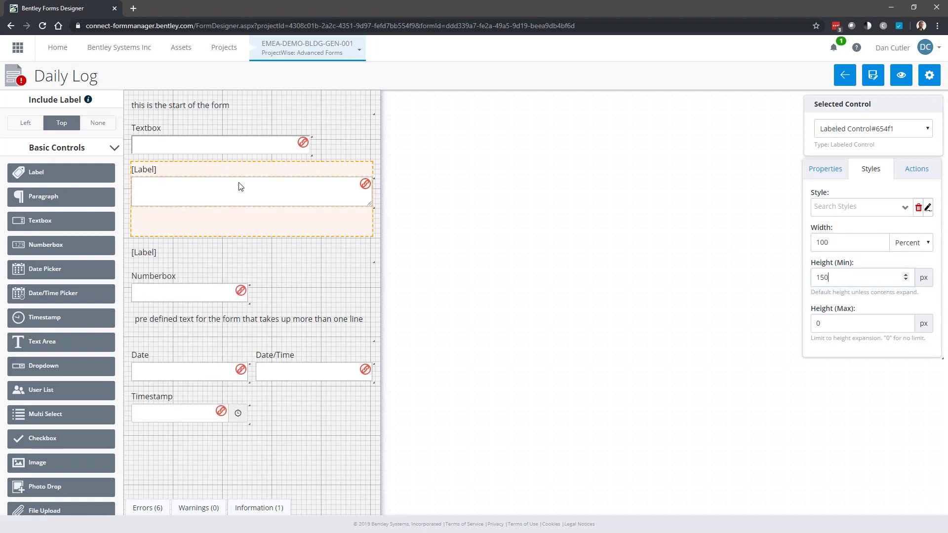
- Set the minimum height of the inner text area to 120 px and reselect its labeled control
left_click(231, 190)
double_click(818, 277)
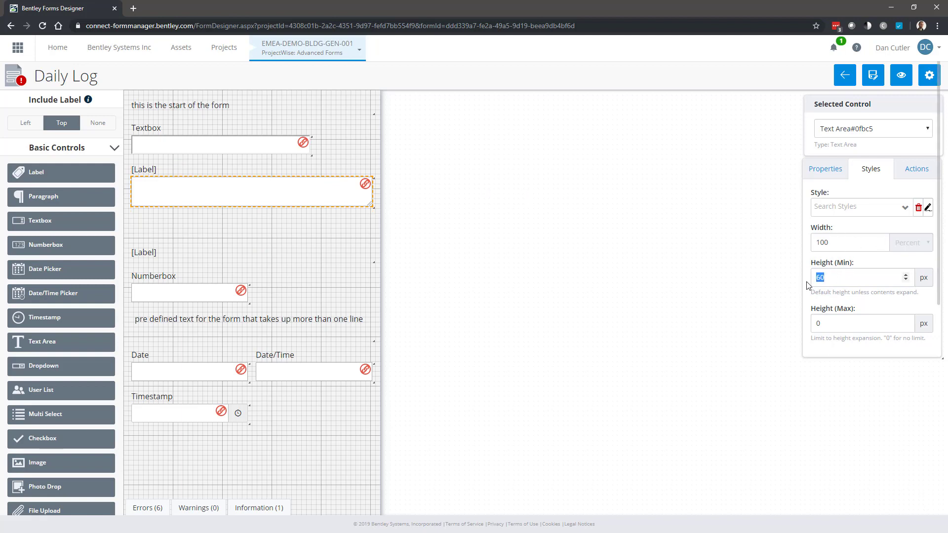
type("120")
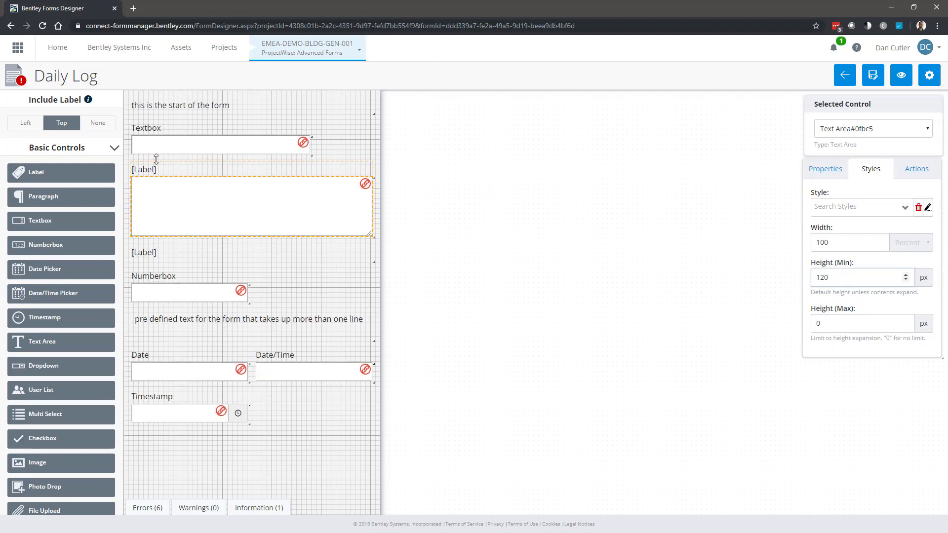
left_click(190, 168)
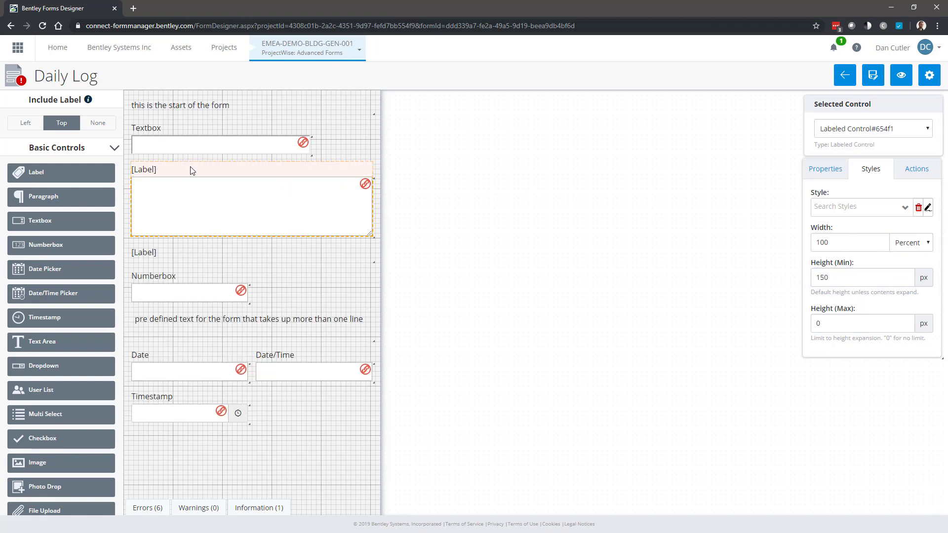
- Set the display text of the labeled text area control to "Text Area"
left_click(813, 175)
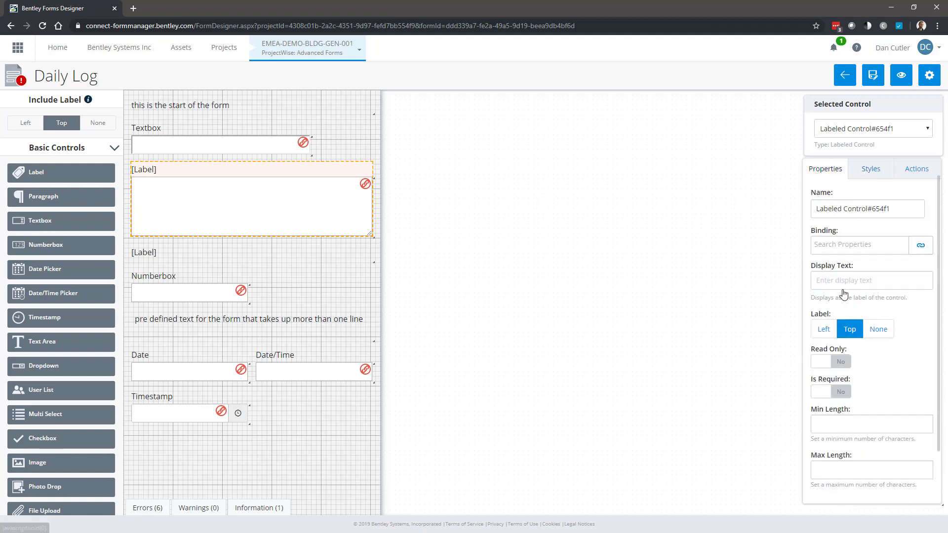
left_click(848, 280)
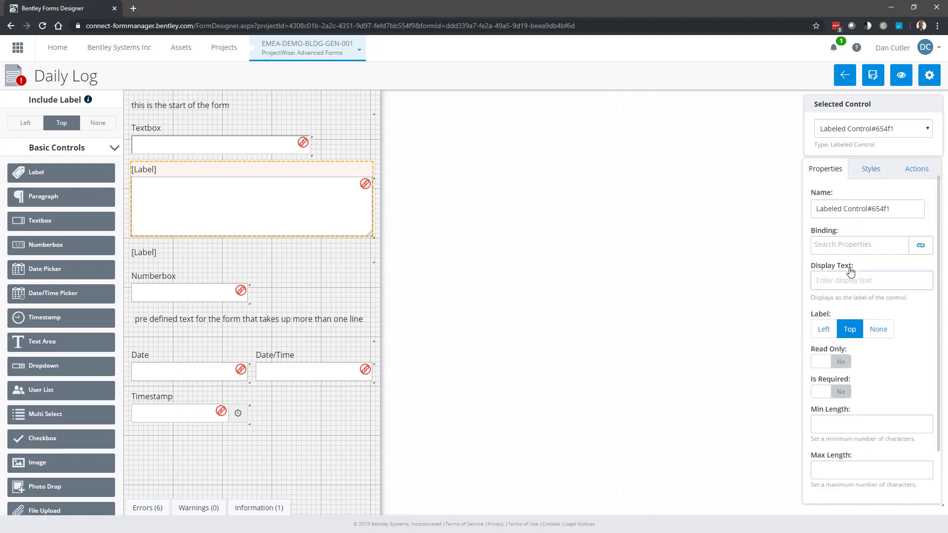
type("Text Area")
left_click(300, 432)
- Preview the form on the device layout, try the Date, Date/Time and Timestamp fields, and close the preview
left_click(902, 75)
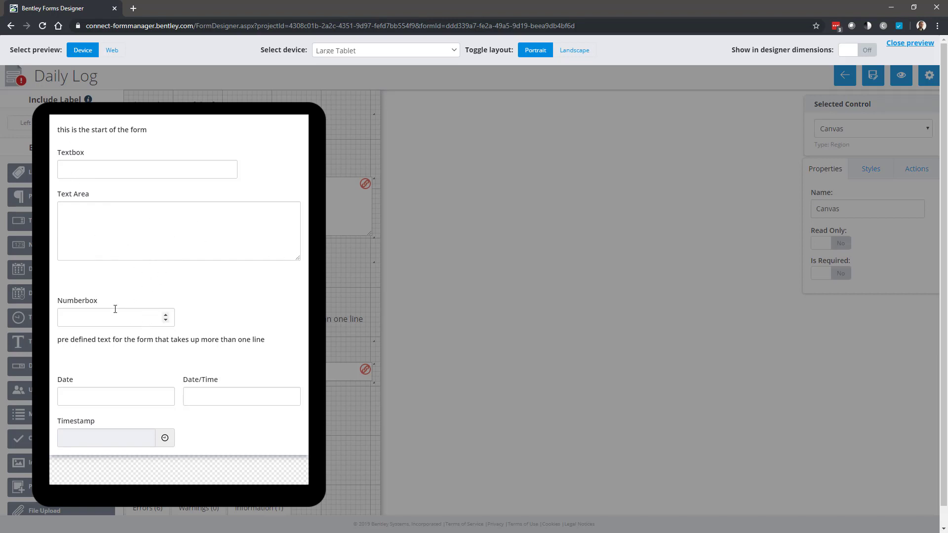
scroll(115, 309, "down", 1)
left_click(169, 378)
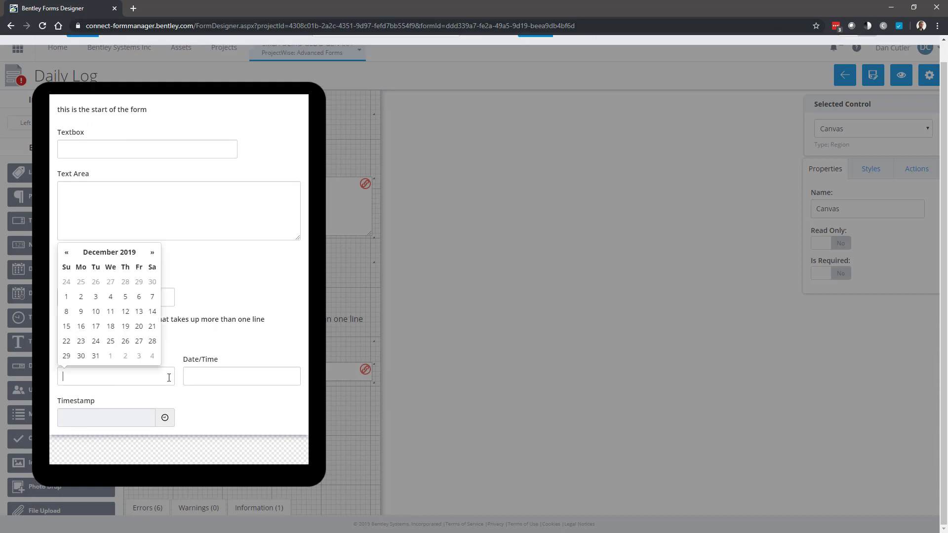
left_click(221, 378)
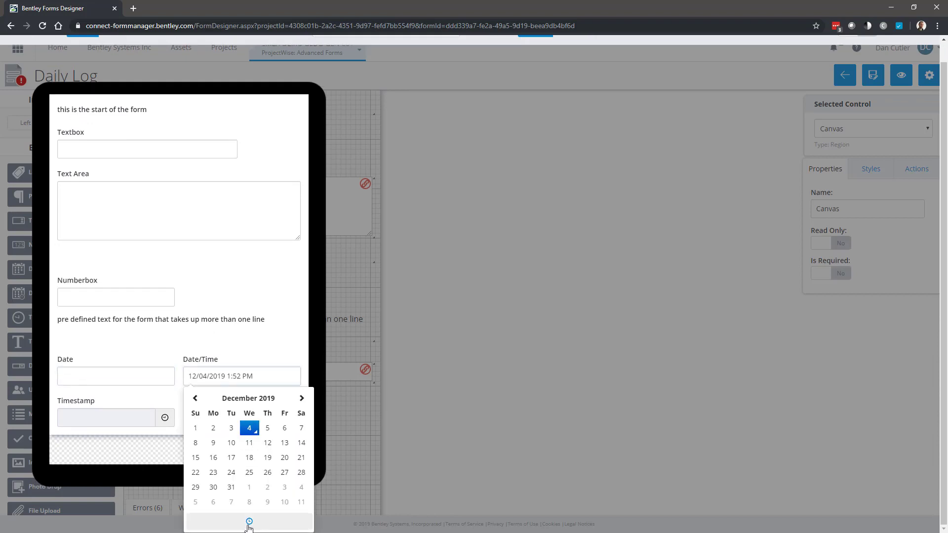
left_click(248, 520)
left_click(249, 399)
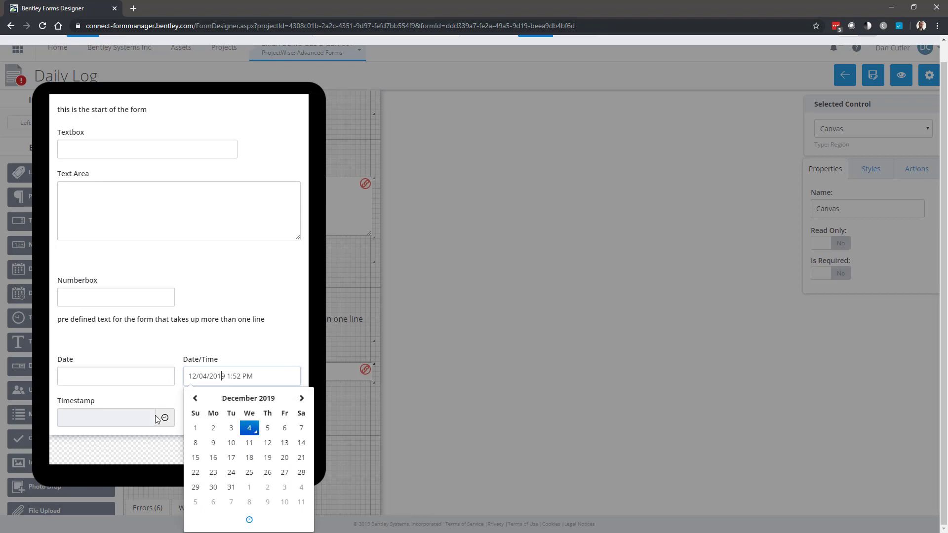
left_click(165, 417)
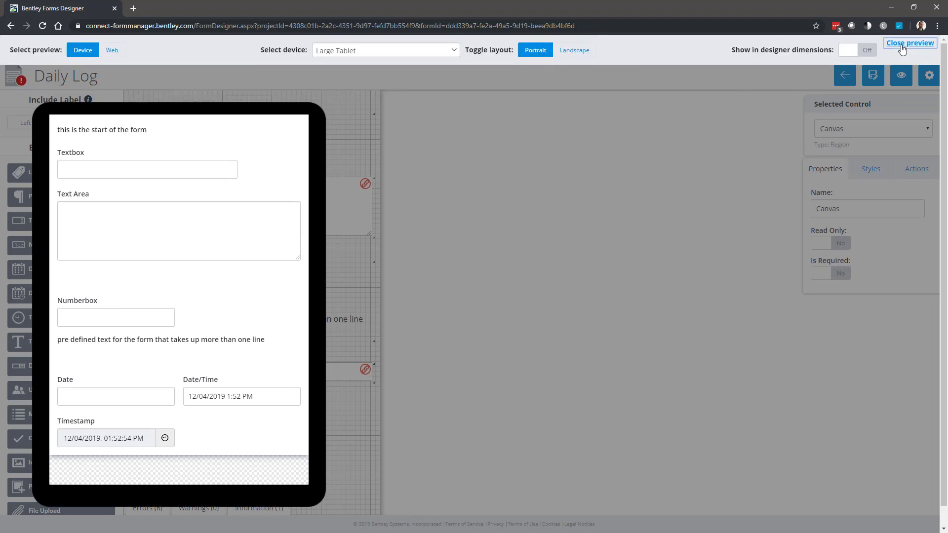
left_click(901, 48)
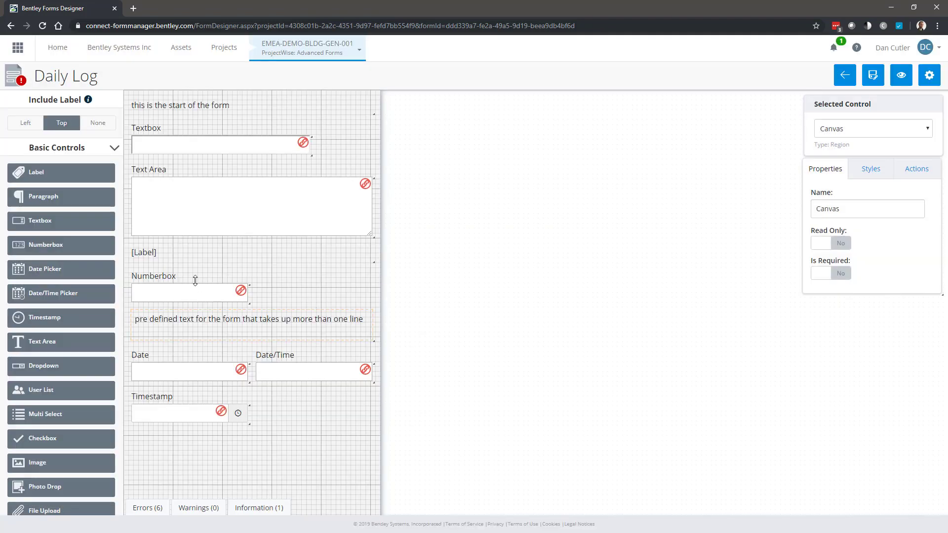
- Add a dropdown control beside the Timestamp with the display text "Dropdown"
scroll(70, 223, "down", 1)
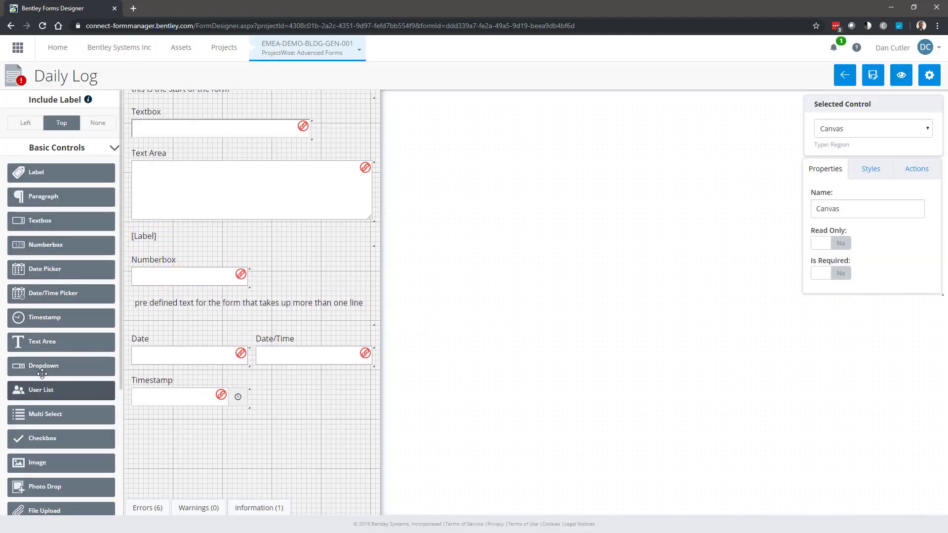
left_click_drag(41, 365, 275, 400)
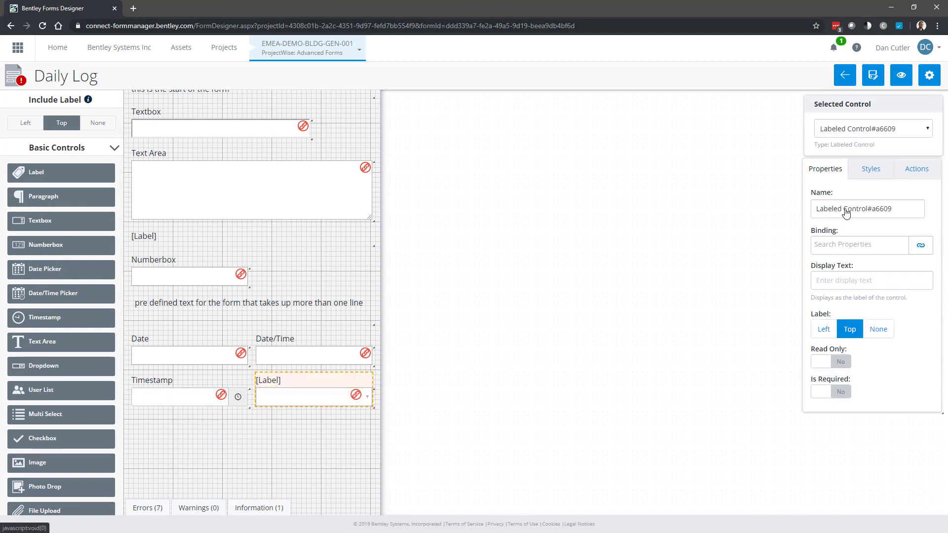
left_click(842, 281)
type("Dropdown")
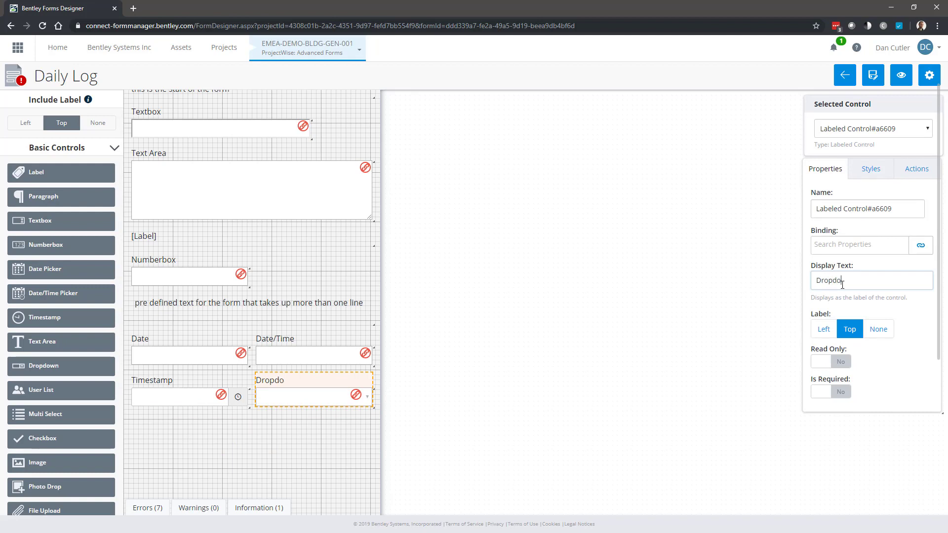
left_click(310, 410)
- Define the inner dropdown's items list as location A, location B and location C, and save it
left_click(312, 399)
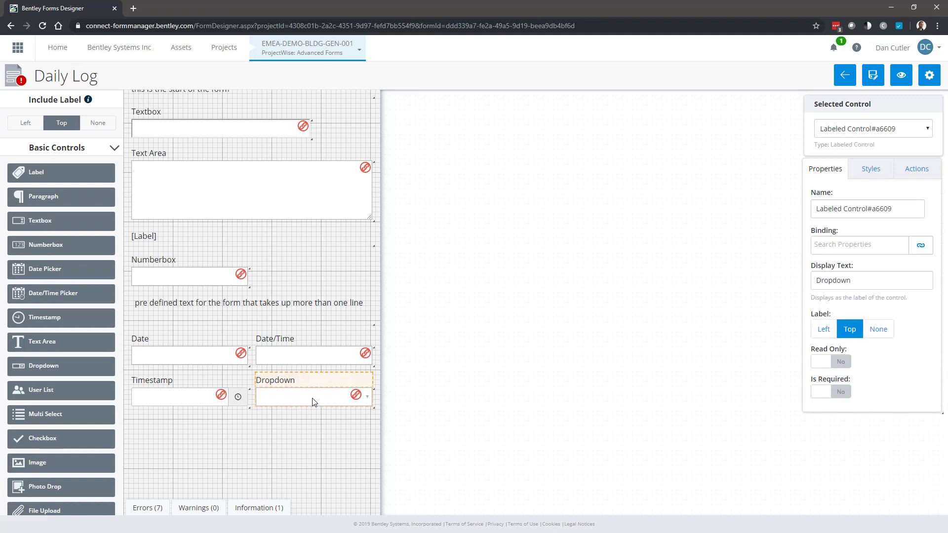
left_click(312, 399)
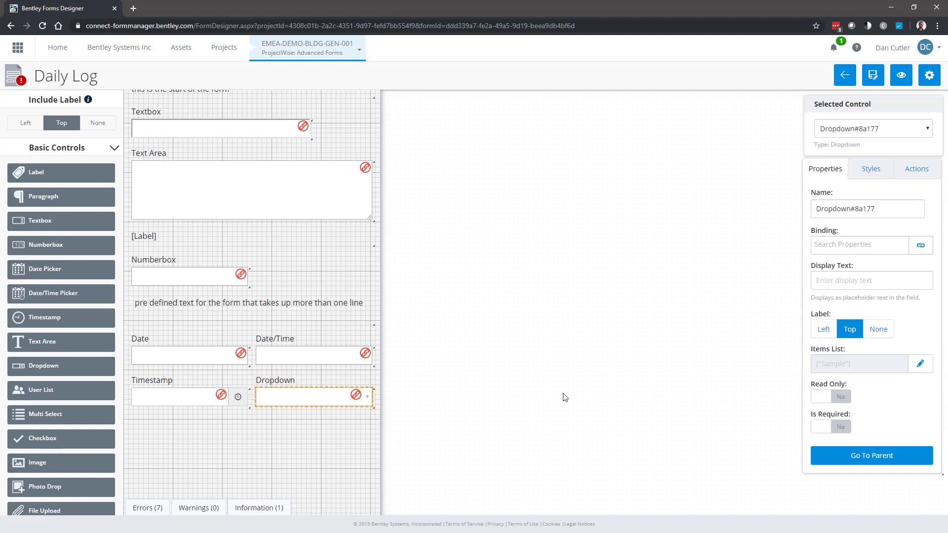
left_click(921, 364)
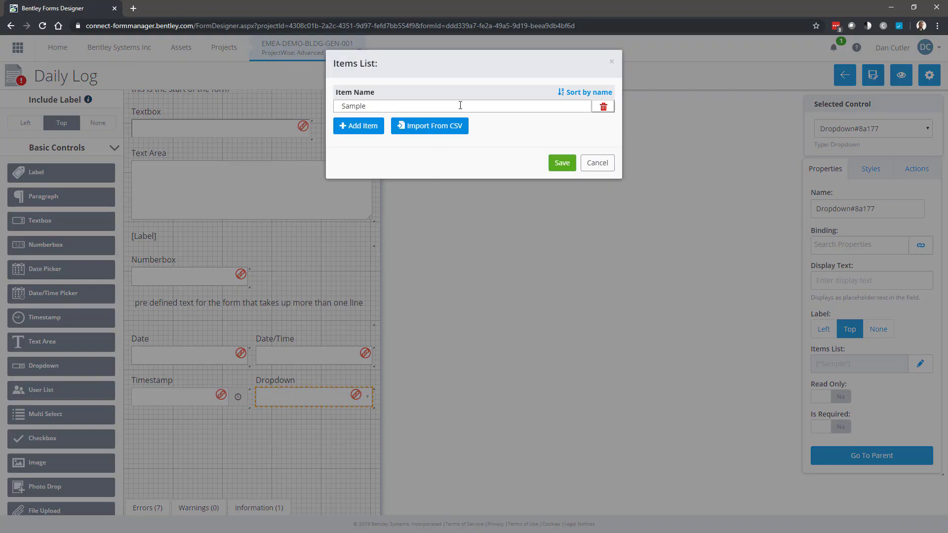
left_click_drag(461, 105, 337, 108)
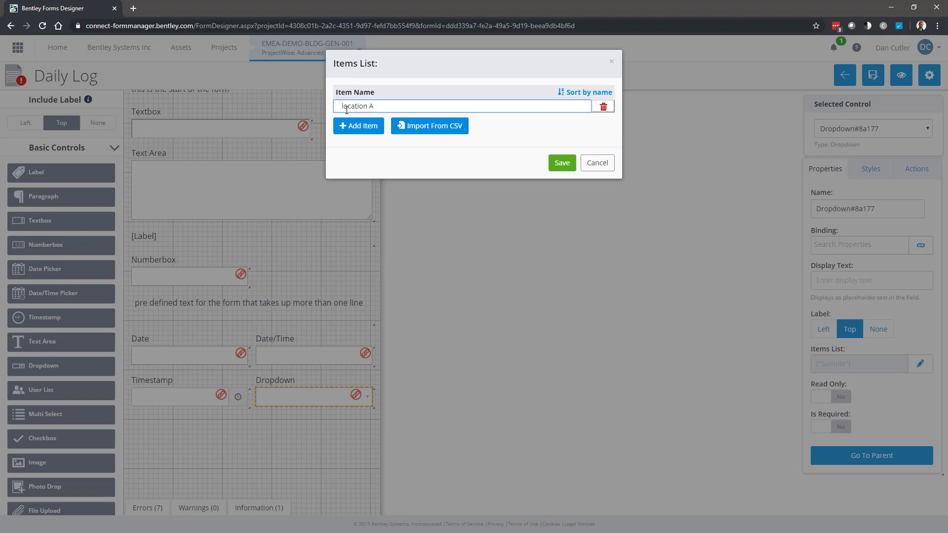
left_click(364, 126)
left_click(365, 122)
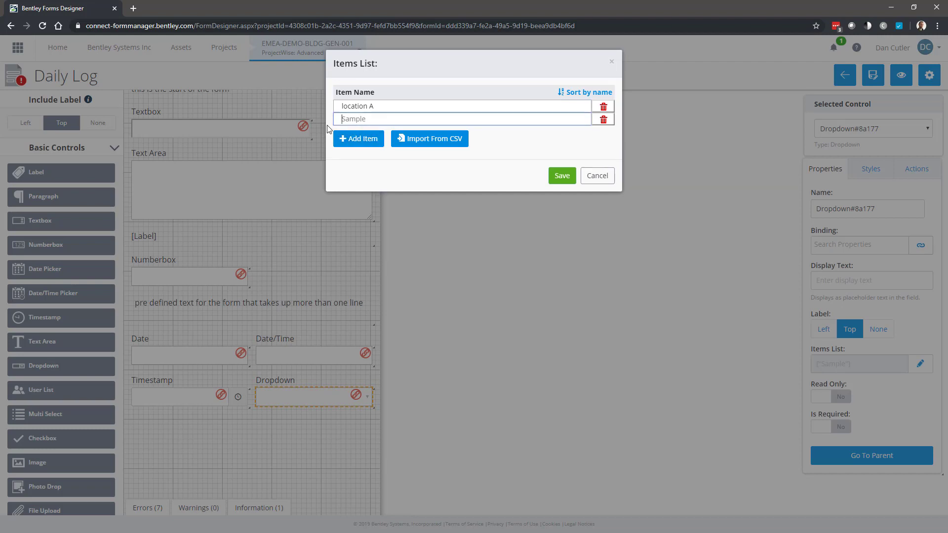
type("location B")
left_click(352, 138)
left_click(337, 134)
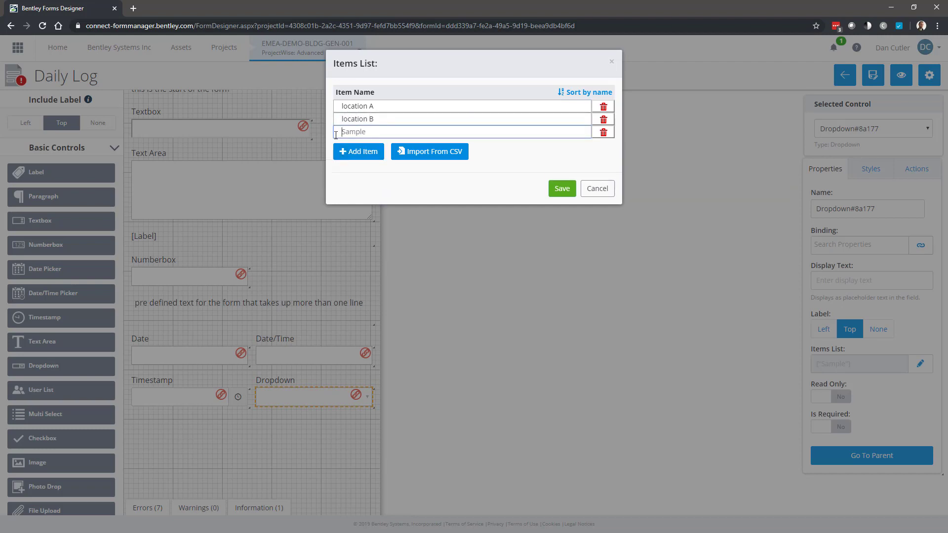
type("location C")
left_click(562, 190)
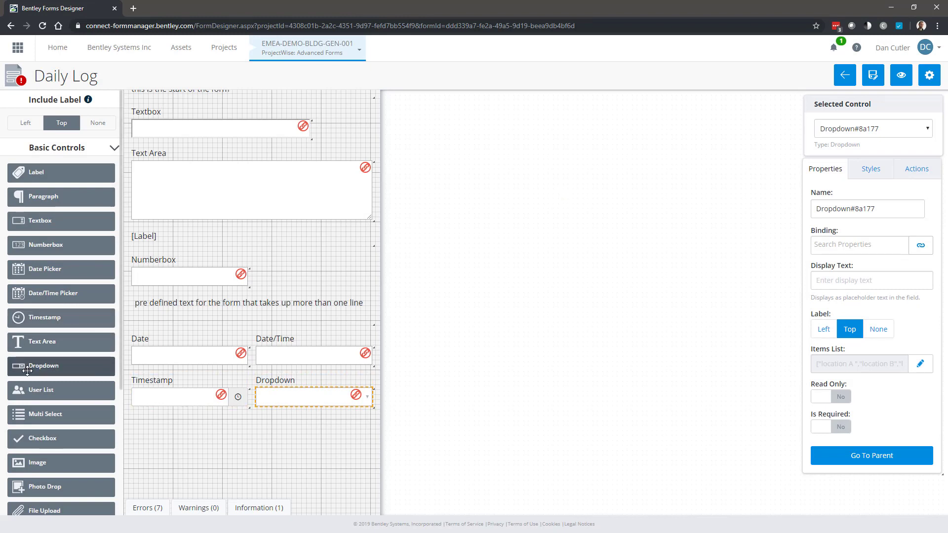
- Add a user list control below the Timestamp with the display text "User List"
left_click_drag(38, 390, 148, 438)
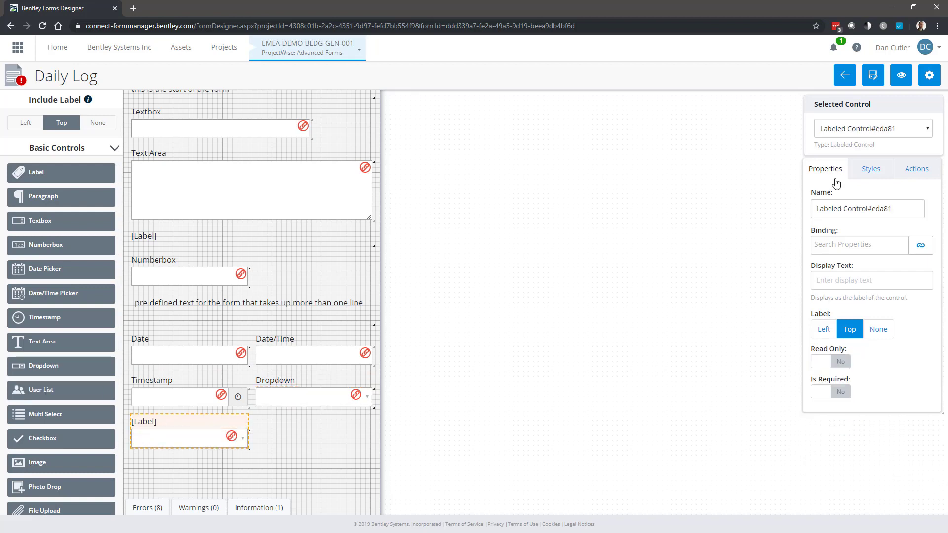
left_click(841, 275)
type("User List")
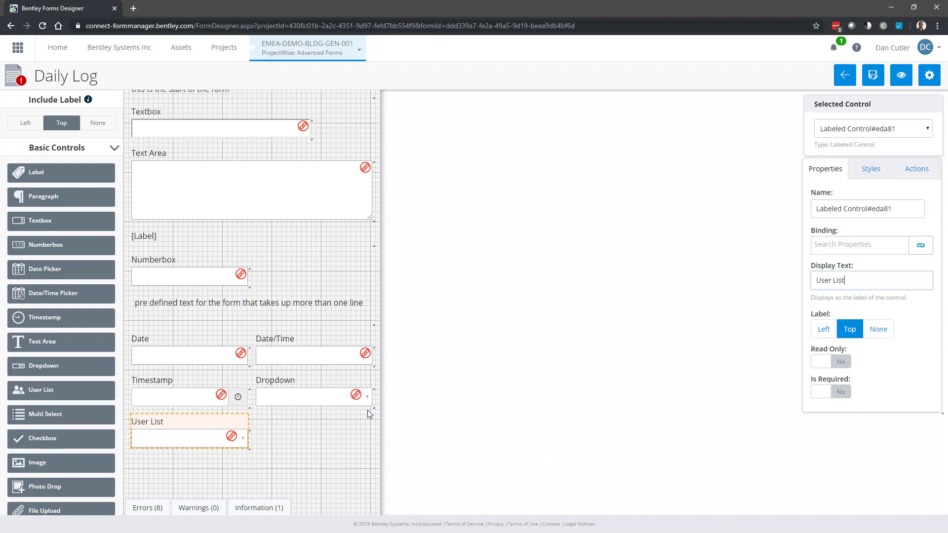
left_click(280, 438)
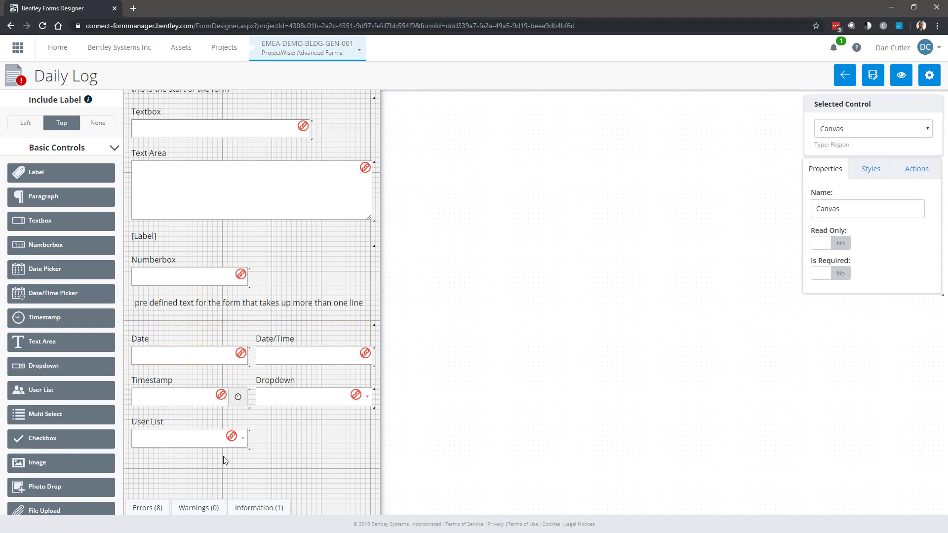
- Add a multi select control beside the User List with the display text "Multi Select"
scroll(77, 293, "down", 3)
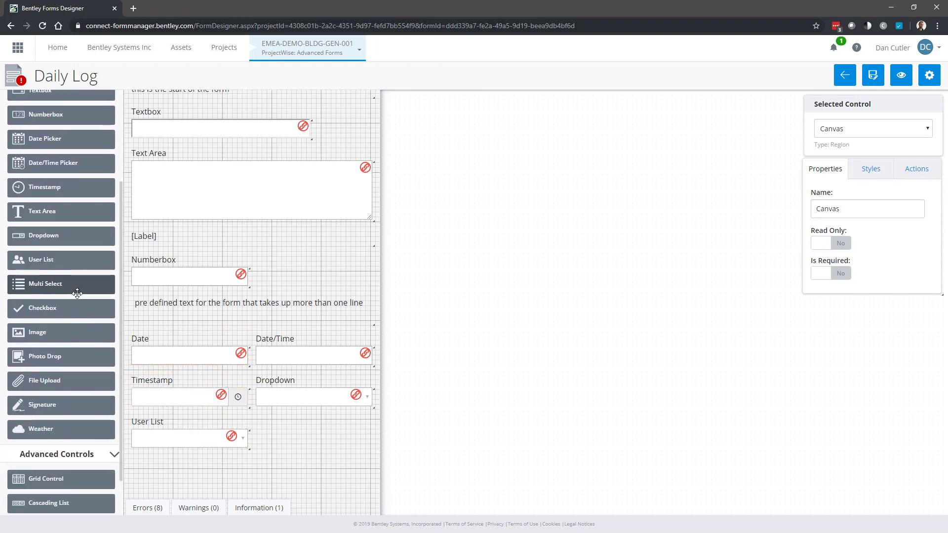
scroll(148, 435, "up", 1)
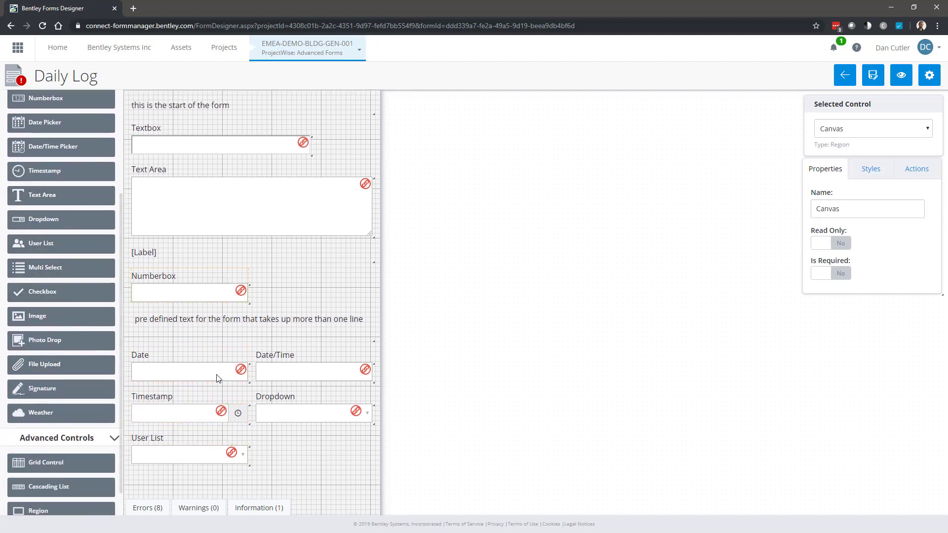
scroll(172, 435, "down", 2)
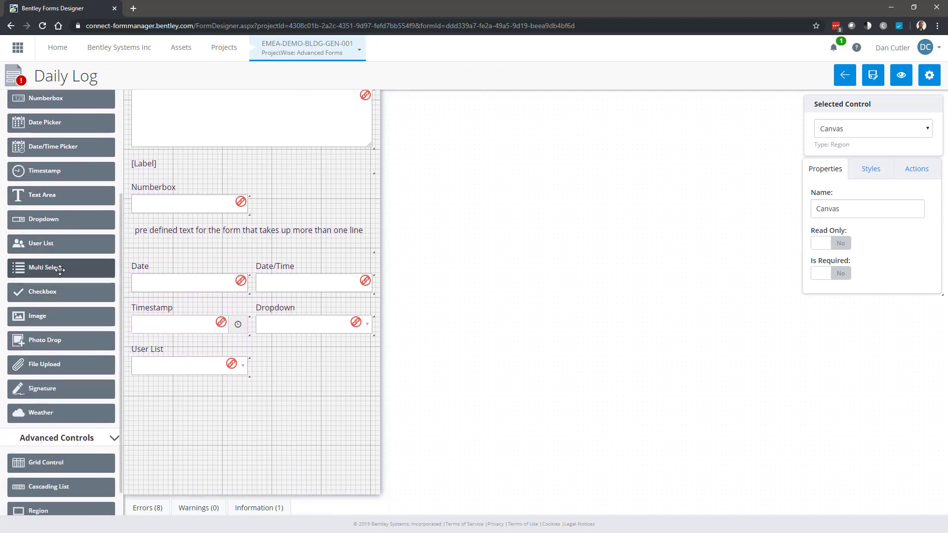
left_click_drag(60, 270, 276, 365)
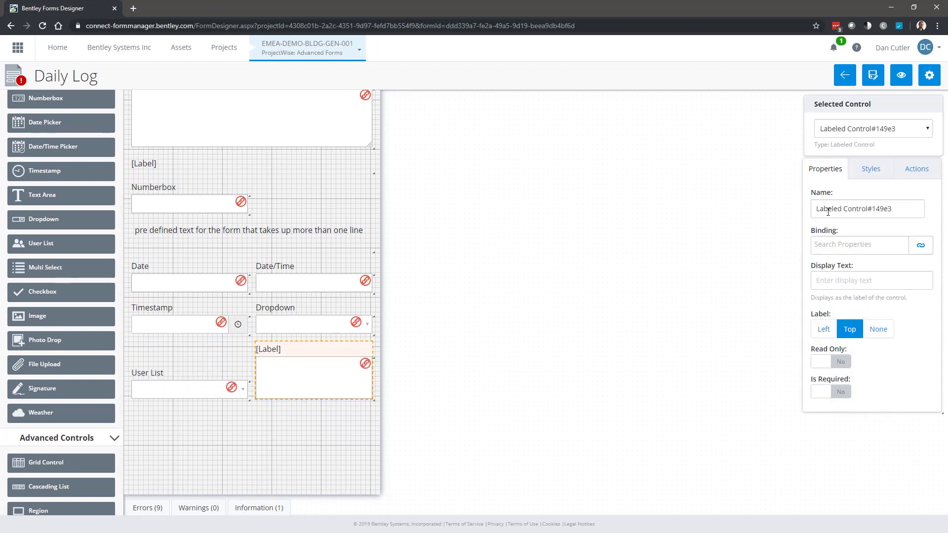
left_click(829, 279)
type("Multi S")
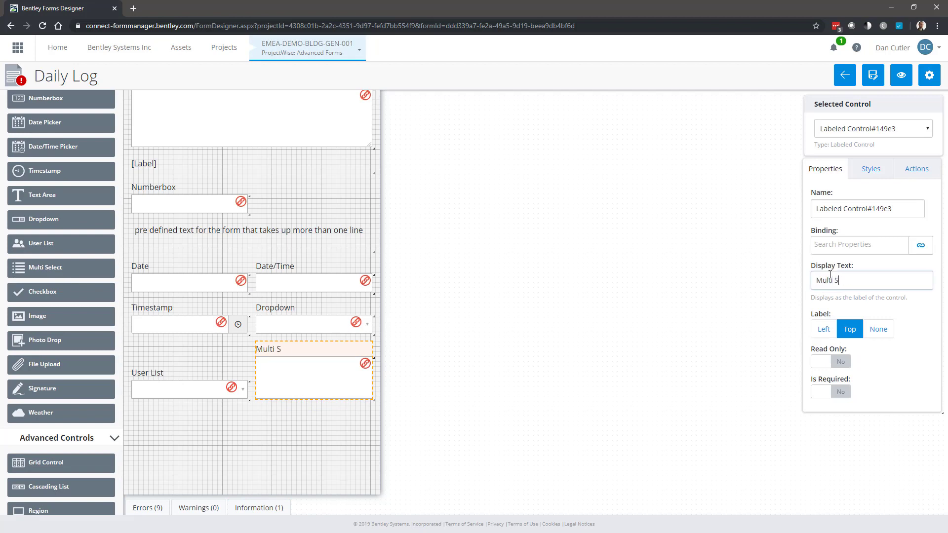
type("elect")
- Define the inner multi select's items list as area 1, area 2 and area 3, and save it
left_click(280, 373)
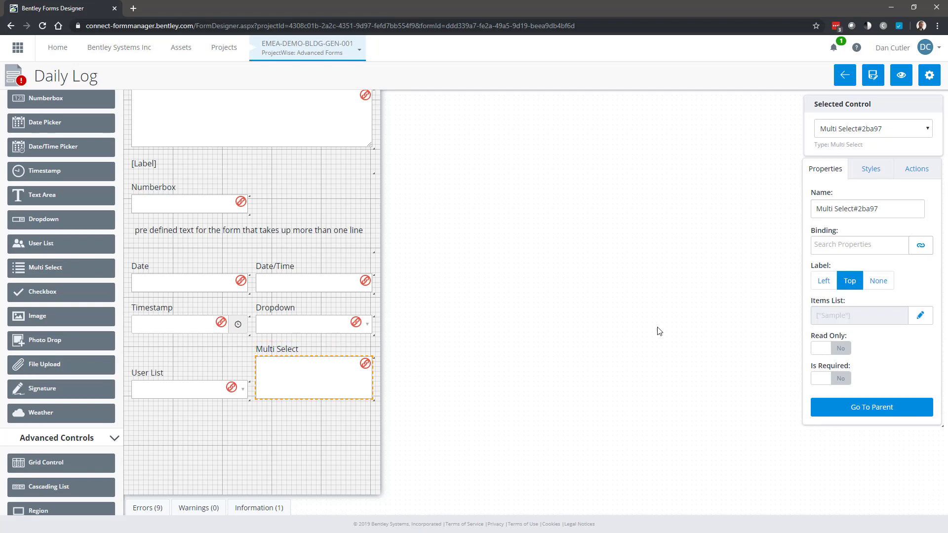
left_click(921, 316)
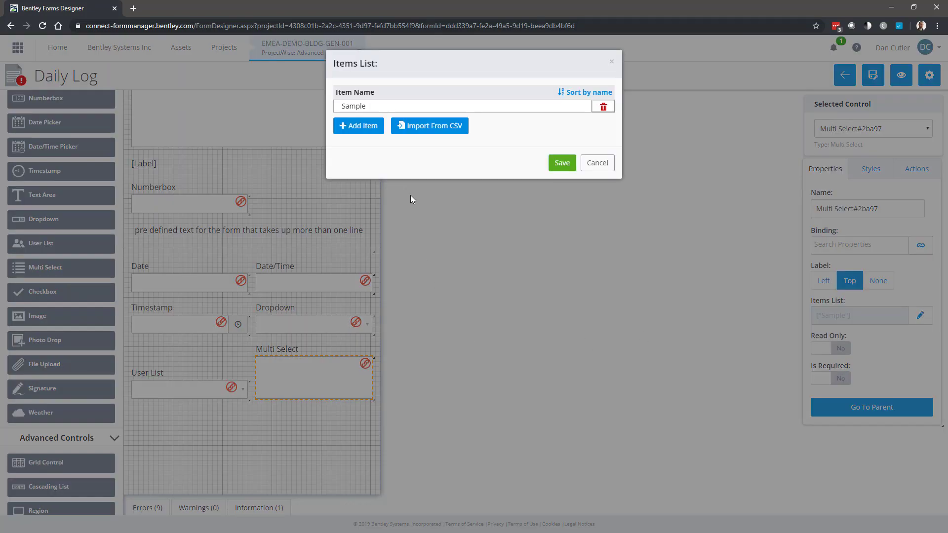
left_click_drag(382, 105, 325, 102)
type("area 1")
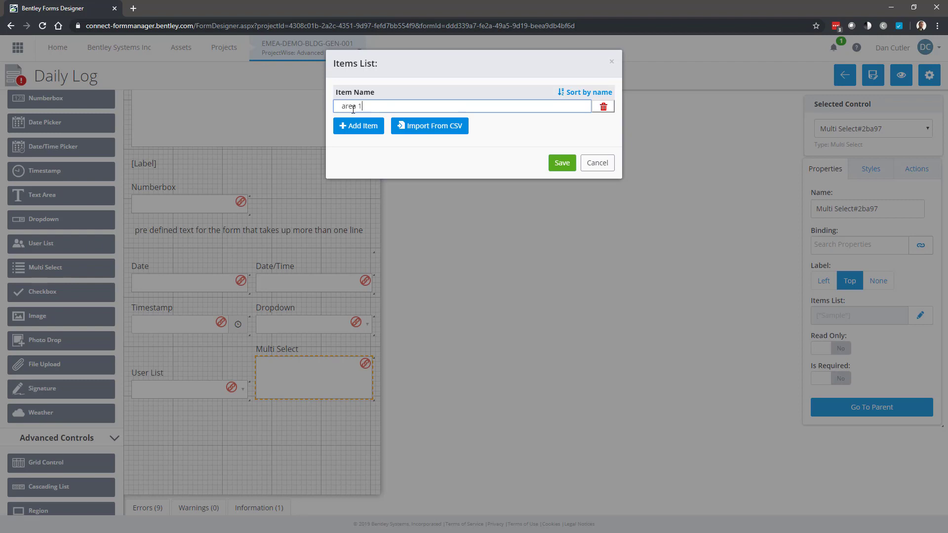
left_click(371, 130)
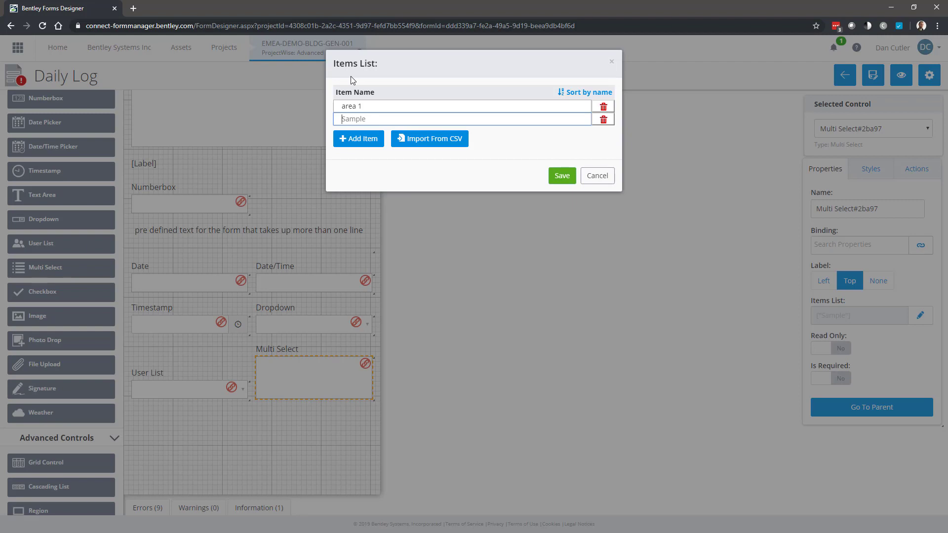
type("area 2")
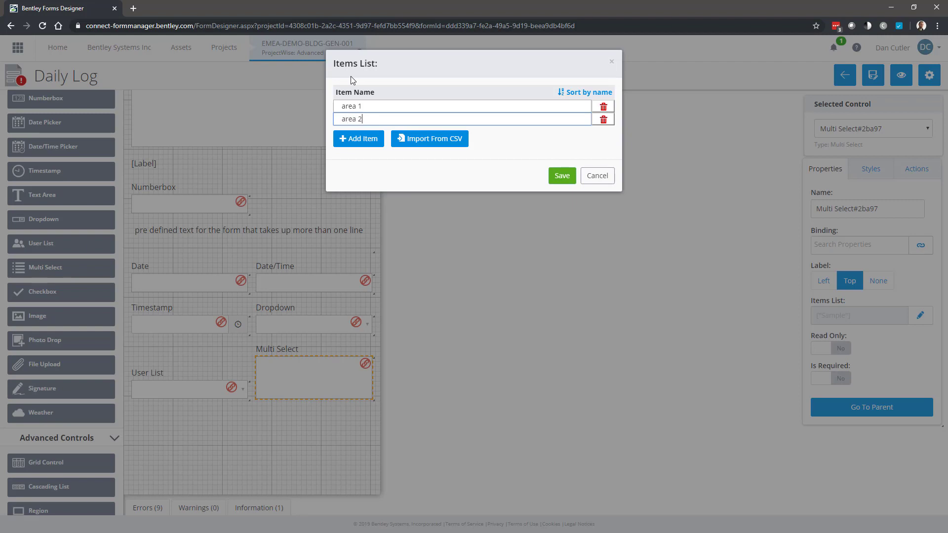
left_click(359, 140)
type("are")
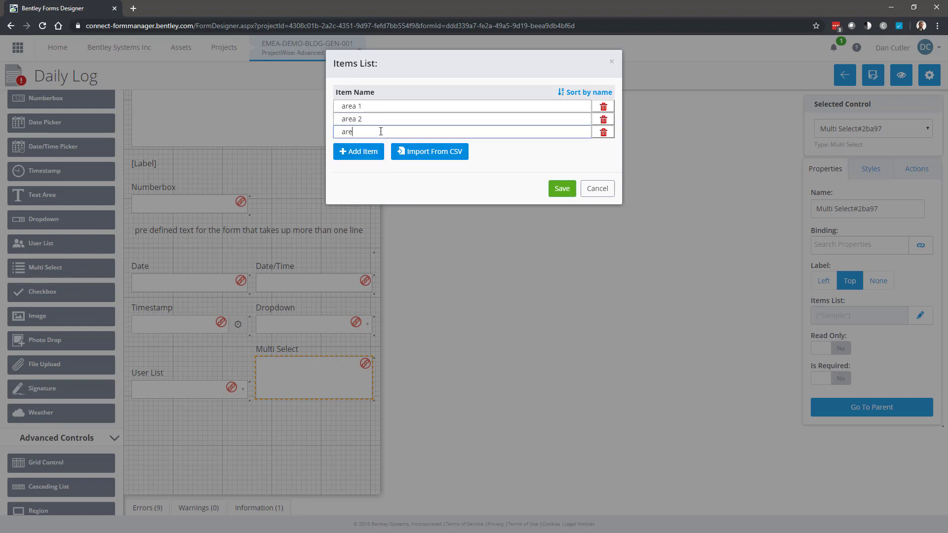
type("a 3")
left_click(562, 189)
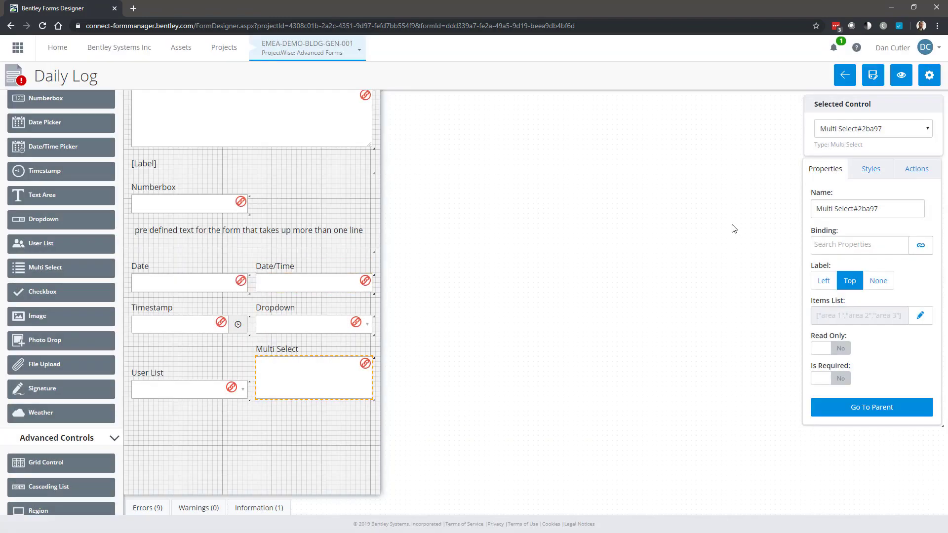
- Preview the form and test its lists by choosing location A in the Dropdown and a person in the User List
left_click(901, 75)
scroll(253, 273, "down", 1)
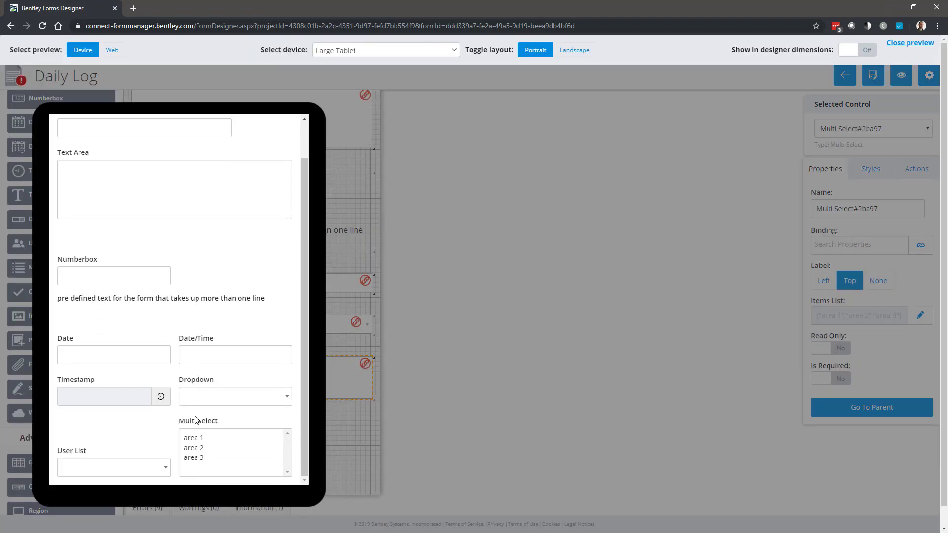
left_click(289, 397)
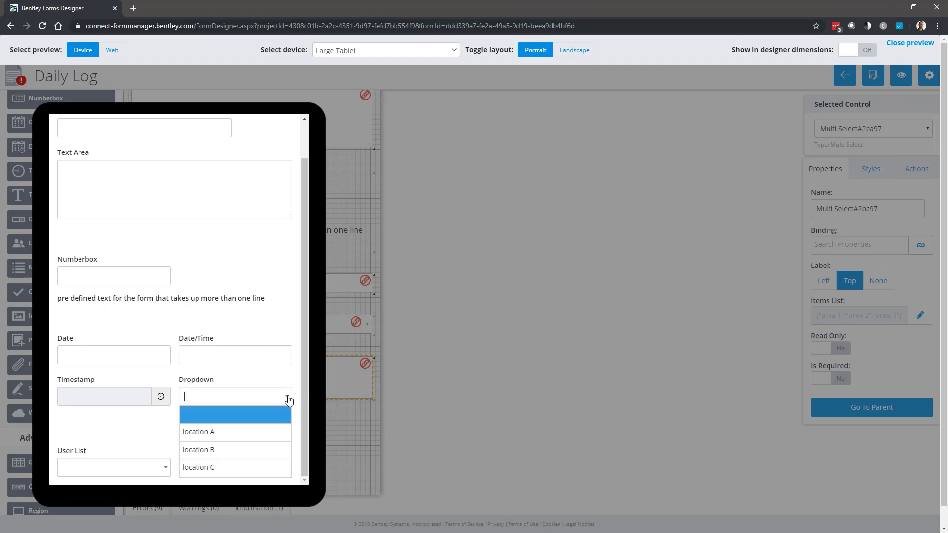
left_click(235, 431)
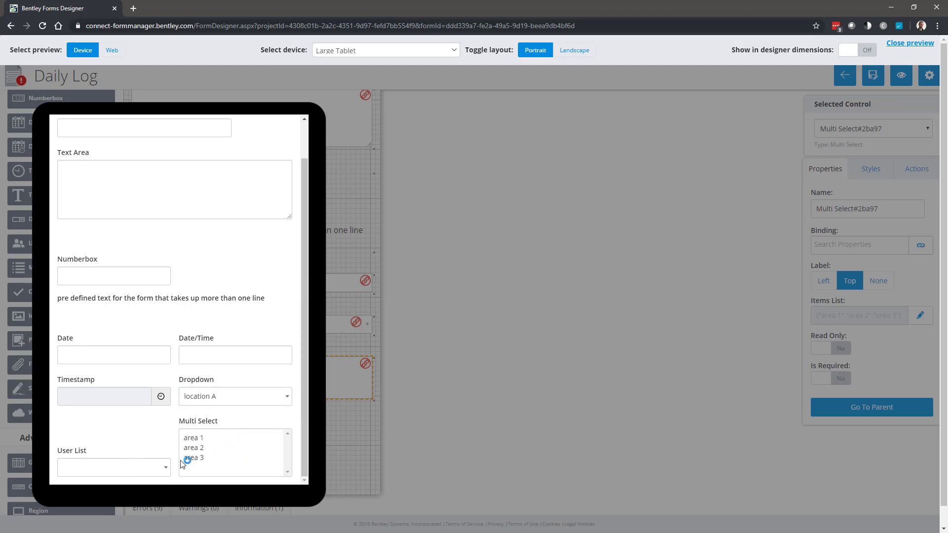
left_click(165, 469)
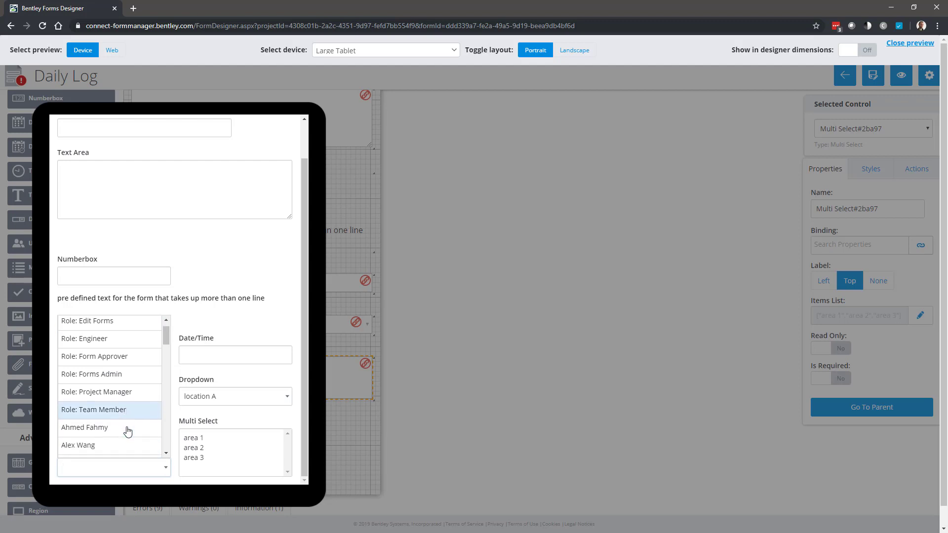
scroll(128, 432, "down", 4)
left_click(121, 382)
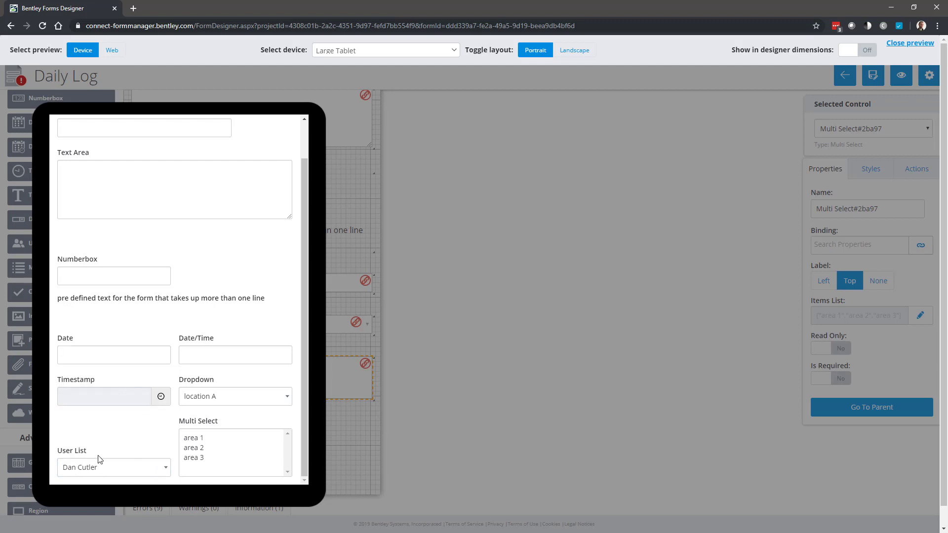
- Test the Multi Select by picking area 1 with area 3, and area 2 with area 3, and close the preview
left_click(211, 438)
left_click(206, 457)
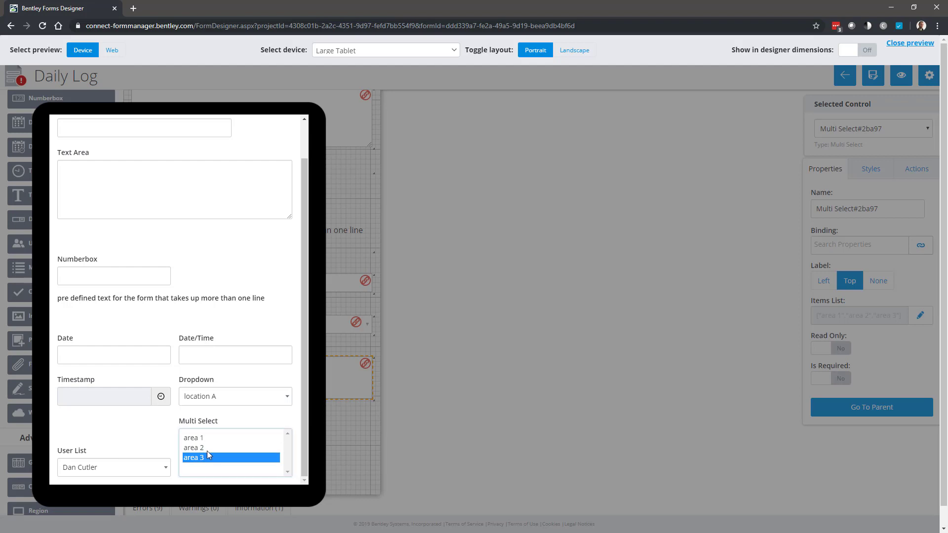
left_click(208, 438, "ctrl")
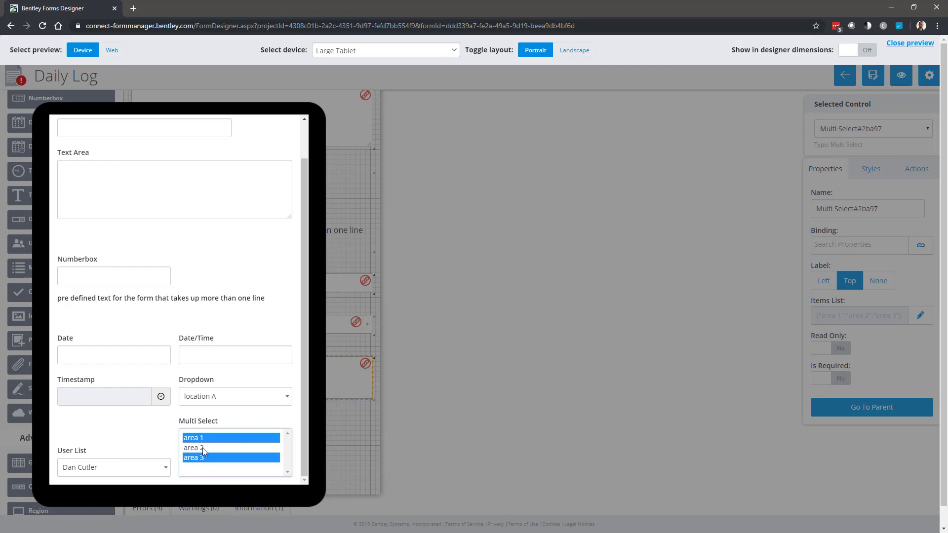
left_click(202, 448)
left_click(203, 458, "shift")
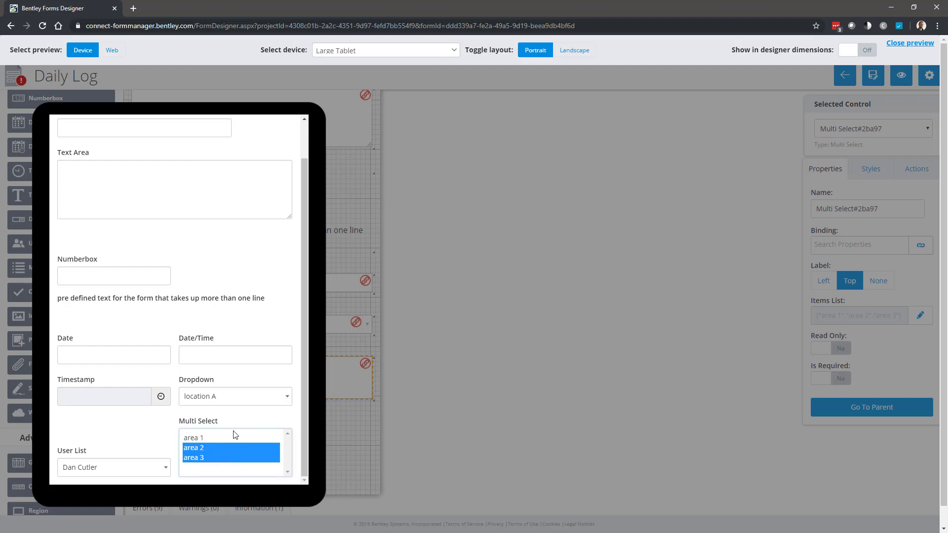
left_click(910, 44)
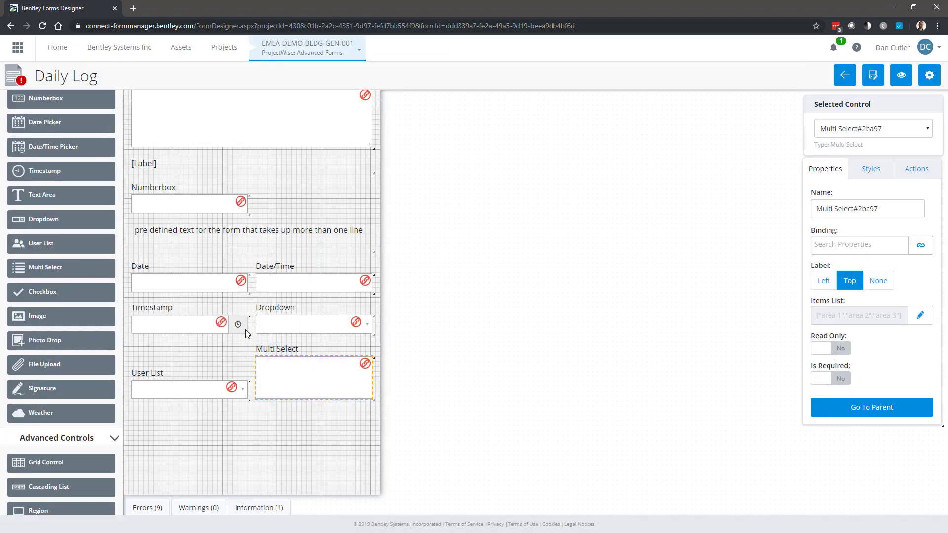
- Add a checkbox control below the User List with the display text "Checkbox" and select its inner checkbox
scroll(63, 287, "down", 2)
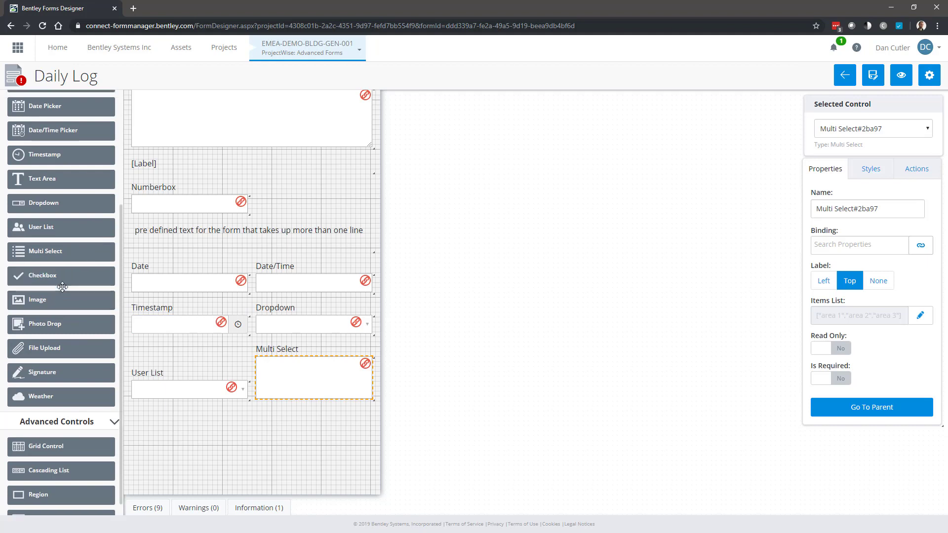
left_click_drag(57, 252, 163, 429)
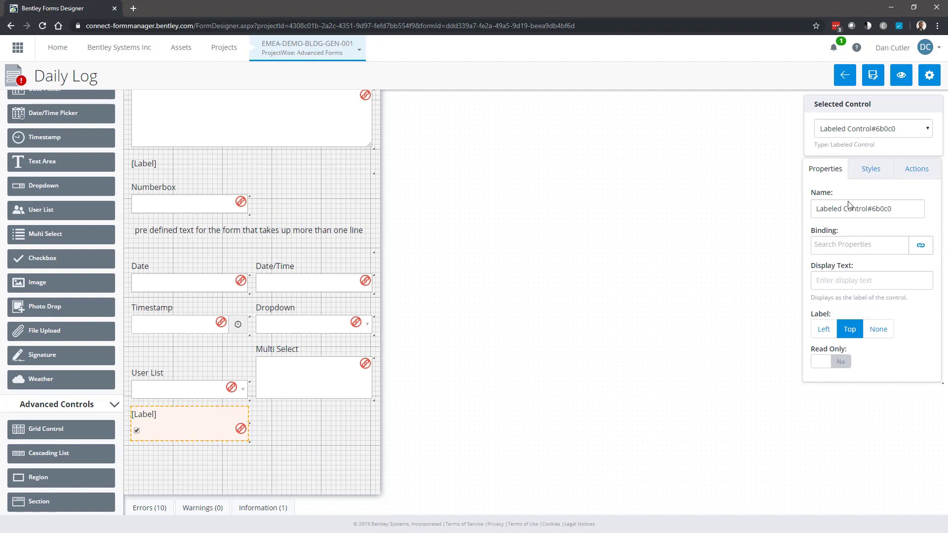
left_click(847, 282)
type("Checkbox")
left_click(188, 435)
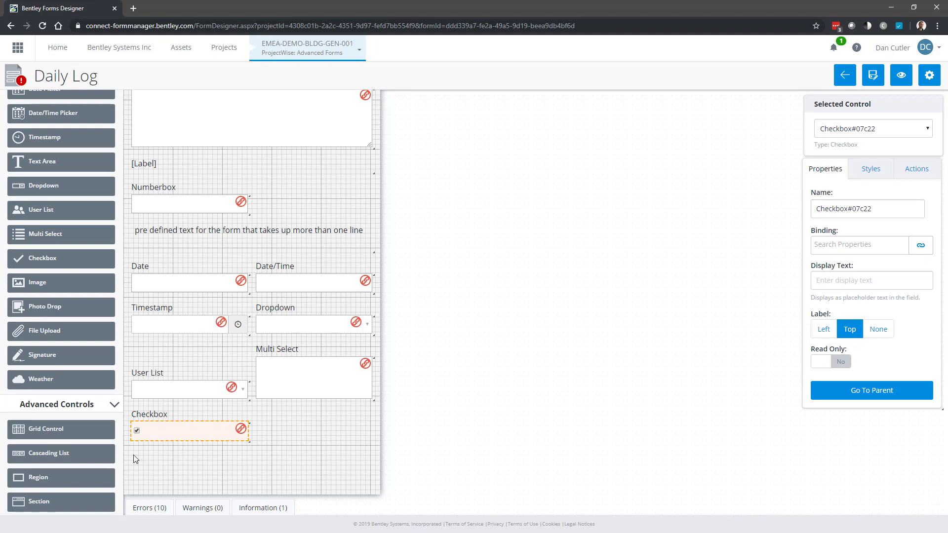
- Add an image control beside the Checkbox using Bentley.png, and move it to the top of the form
scroll(76, 303, "up", 1)
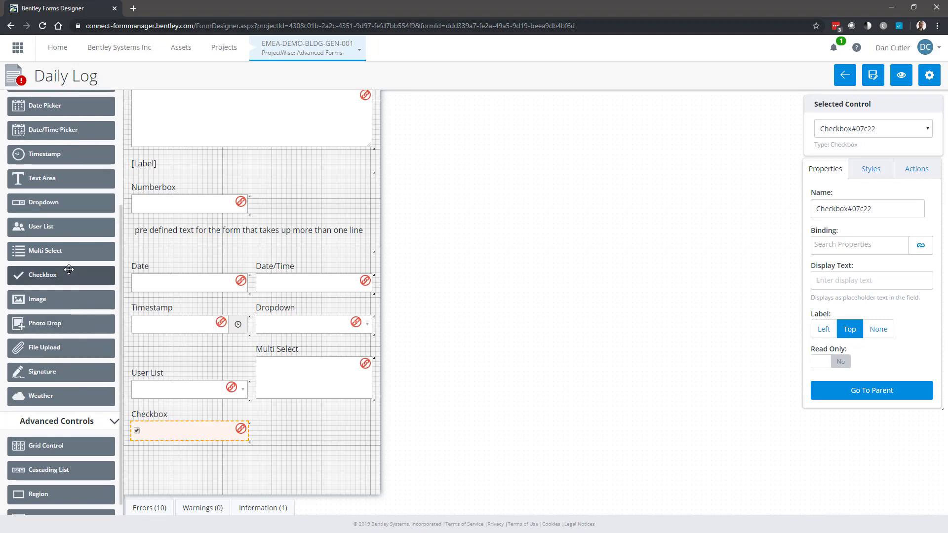
left_click_drag(45, 305, 314, 425)
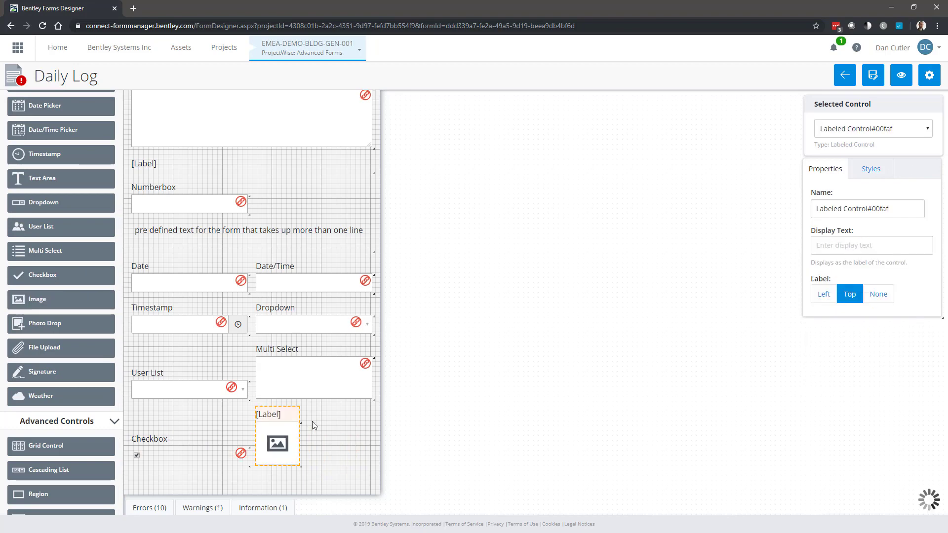
left_click(290, 441)
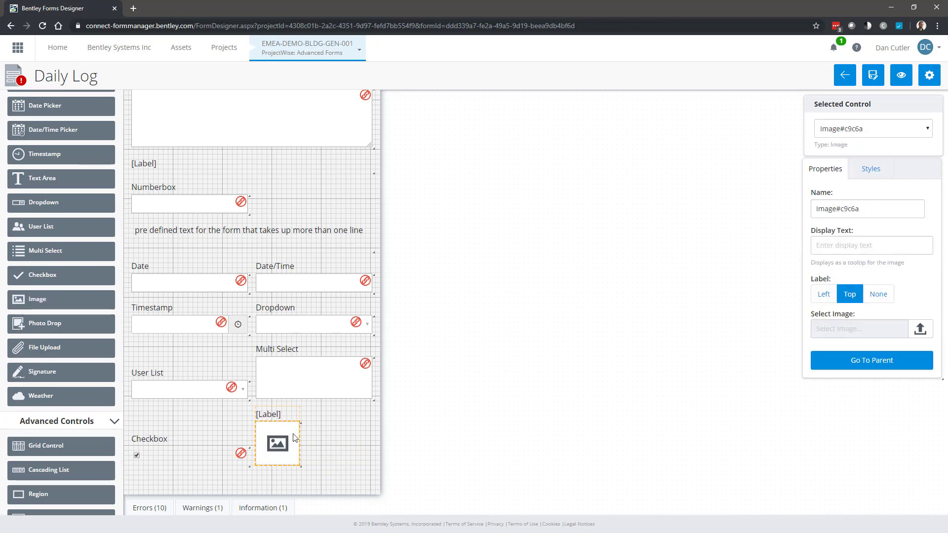
left_click(920, 329)
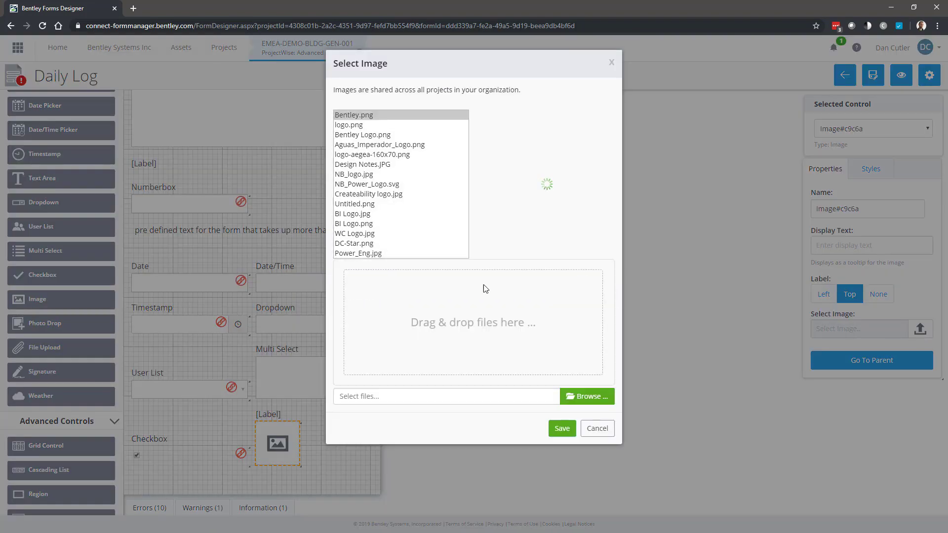
left_click(562, 429)
left_click_drag(274, 435, 152, 107)
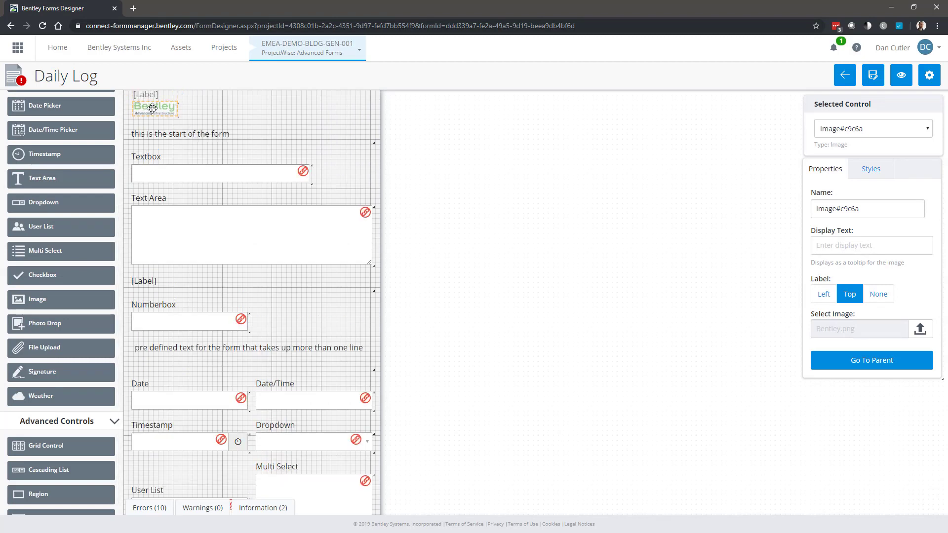
- Examine the width and width unit options in the styles of the labeled image control
left_click(176, 143)
left_click(154, 122)
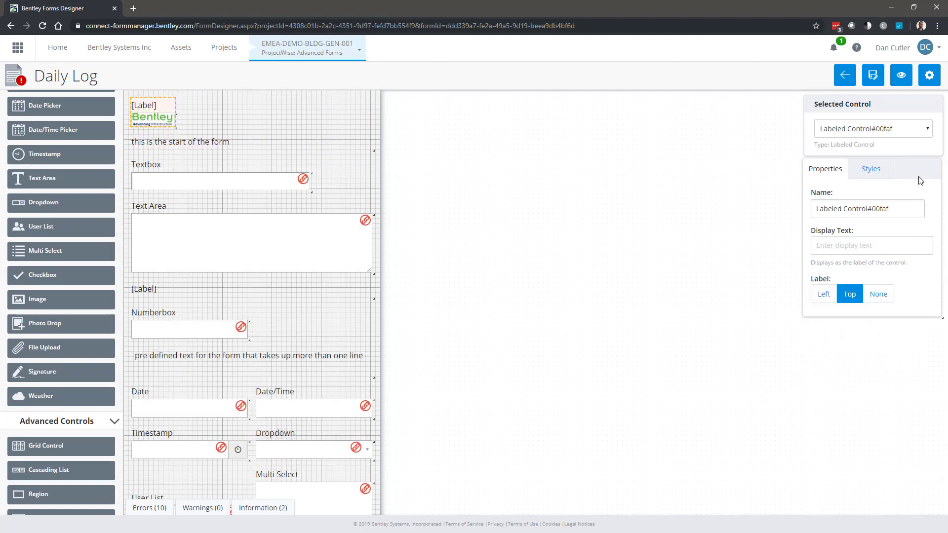
left_click(871, 170)
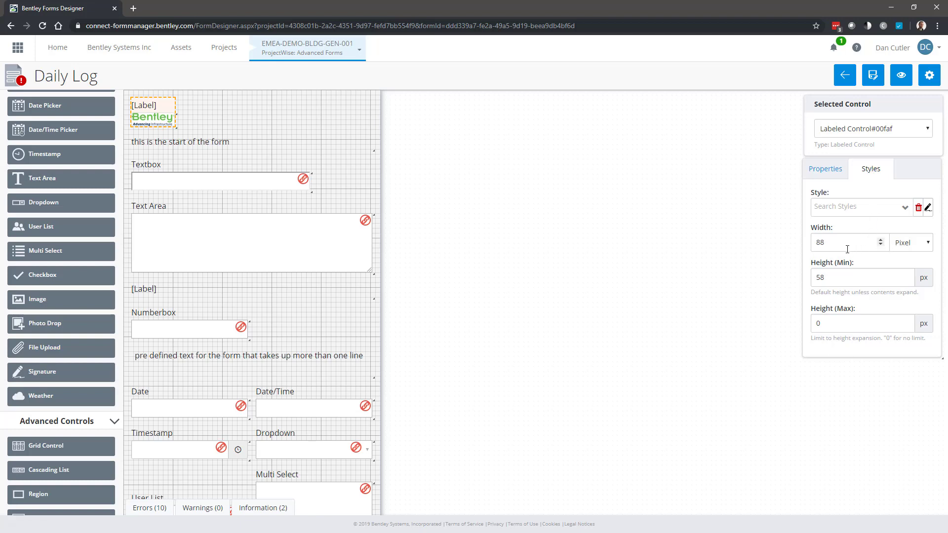
left_click(925, 242)
left_click(925, 242)
left_click(925, 241)
left_click(842, 236)
- Set the width of the "this is the start of the form" label to 75 percent and preview the form
left_click(176, 143)
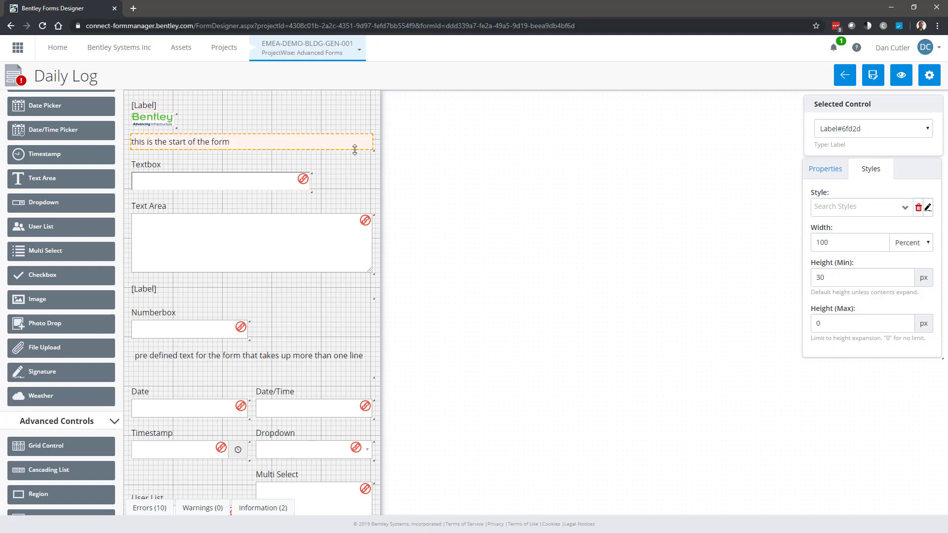
left_click_drag(842, 242, 811, 241)
type("75")
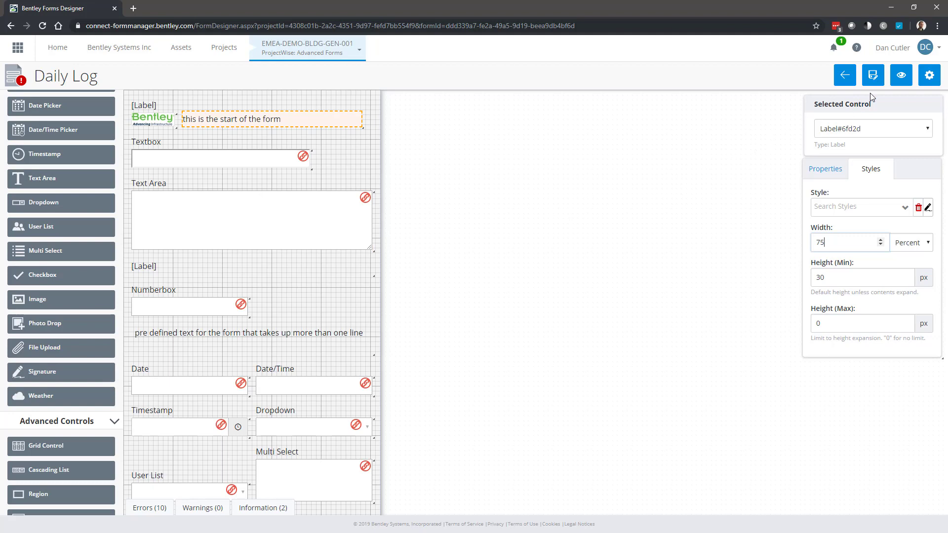
left_click(905, 82)
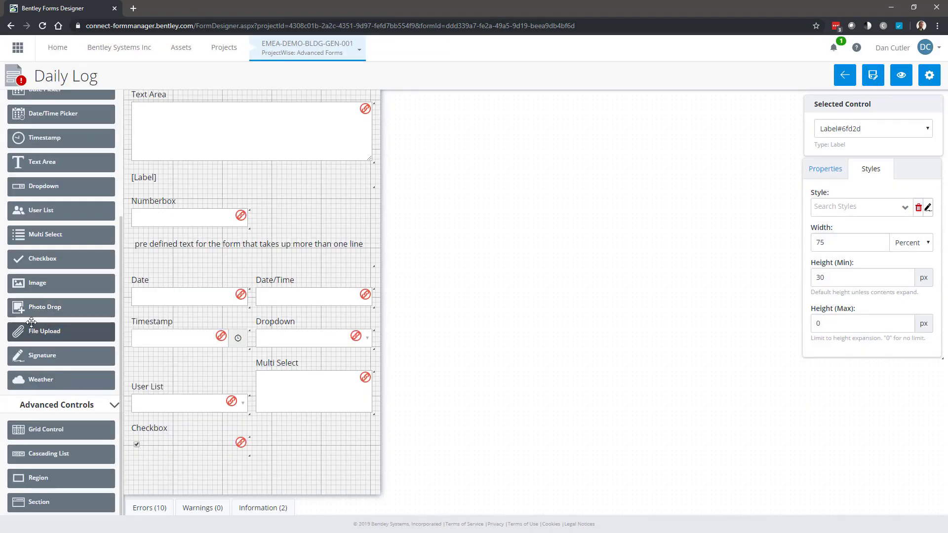
- Add a photo drop control, place it in front of the Numberbox, and set its label to "Photo drop"
left_click_drag(35, 309, 279, 450)
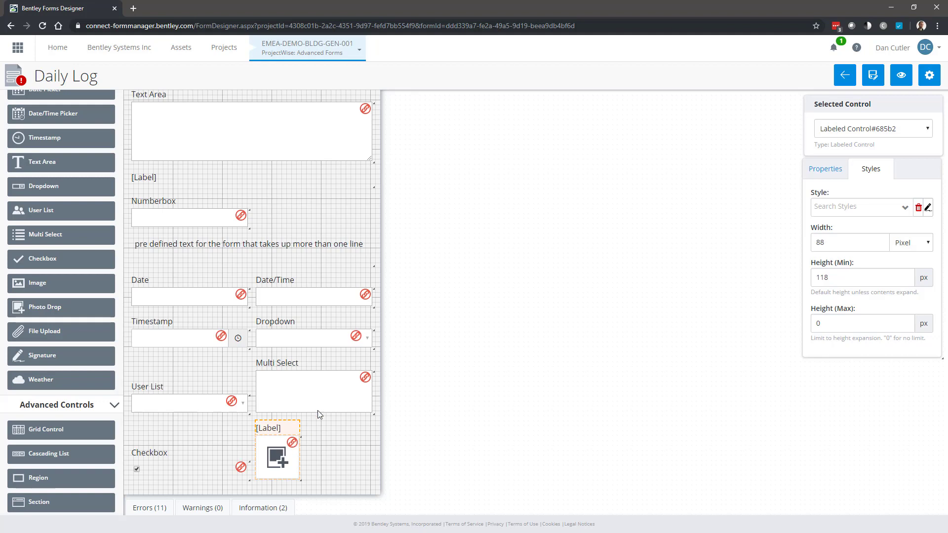
left_click_drag(274, 469, 147, 221)
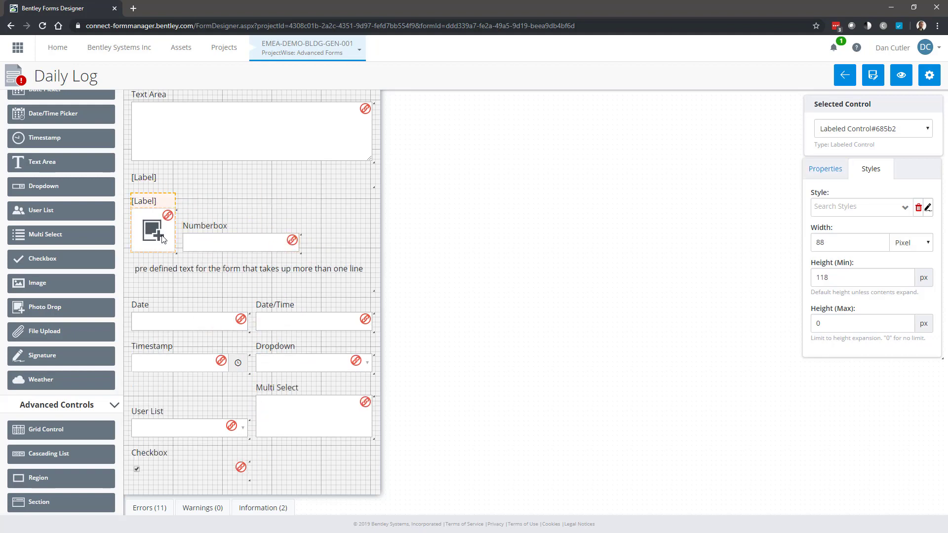
left_click(151, 203)
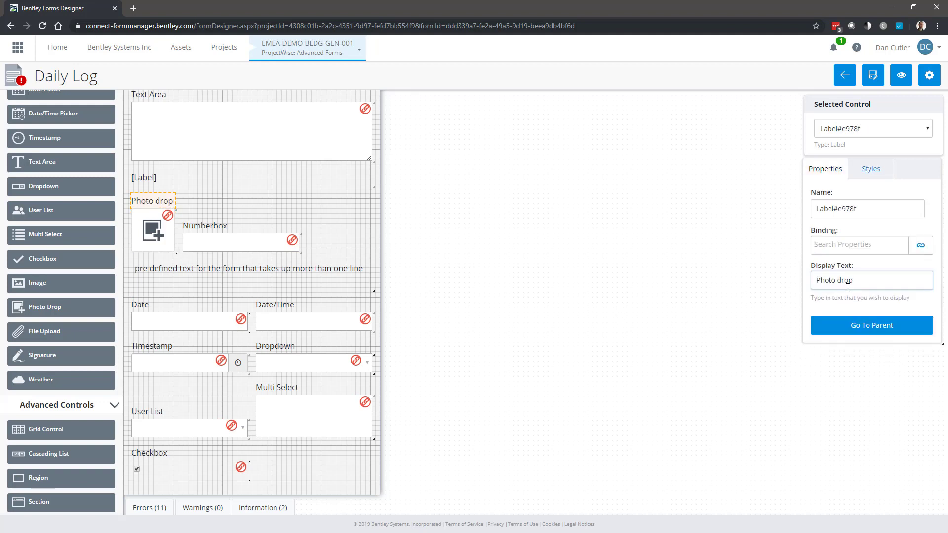
- Add a file upload control below the User List and a signature control beside it, below the Multi Select
scroll(52, 329, "up", 1)
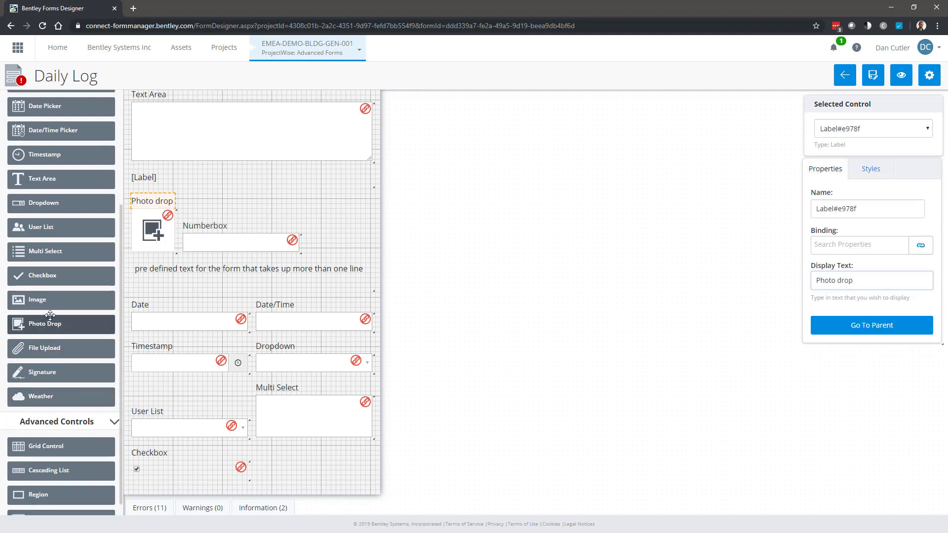
left_click_drag(37, 355, 158, 477)
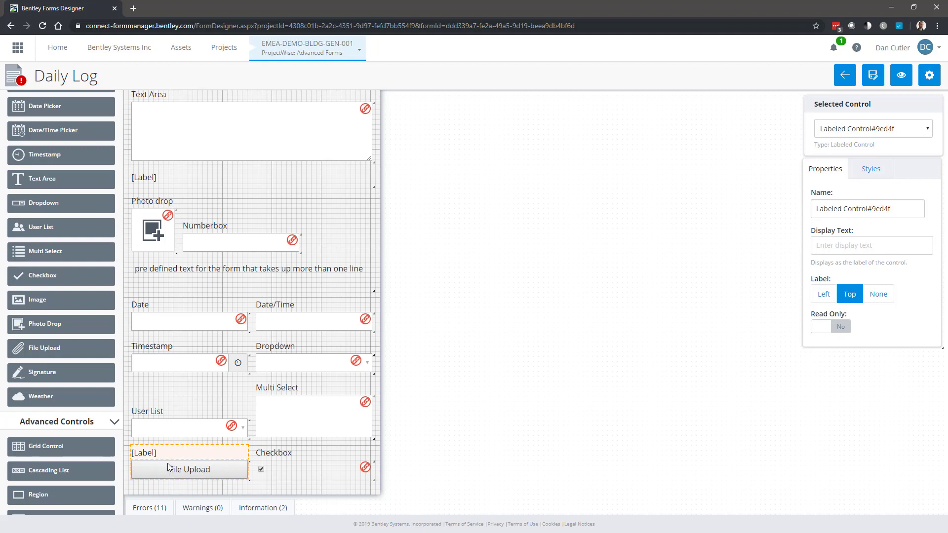
mouse_move(61, 372)
left_mouse_down()
mouse_move(254, 482)
mouse_move(278, 476)
left_mouse_up()
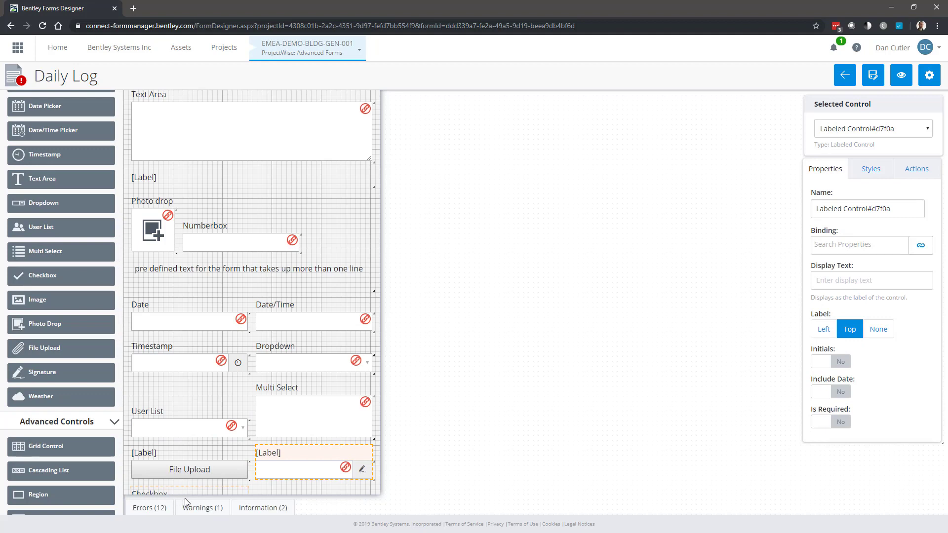
- Apply the automatic fix for the warning about controls outside the canvas boundaries and collapse the warnings list
left_click(203, 509)
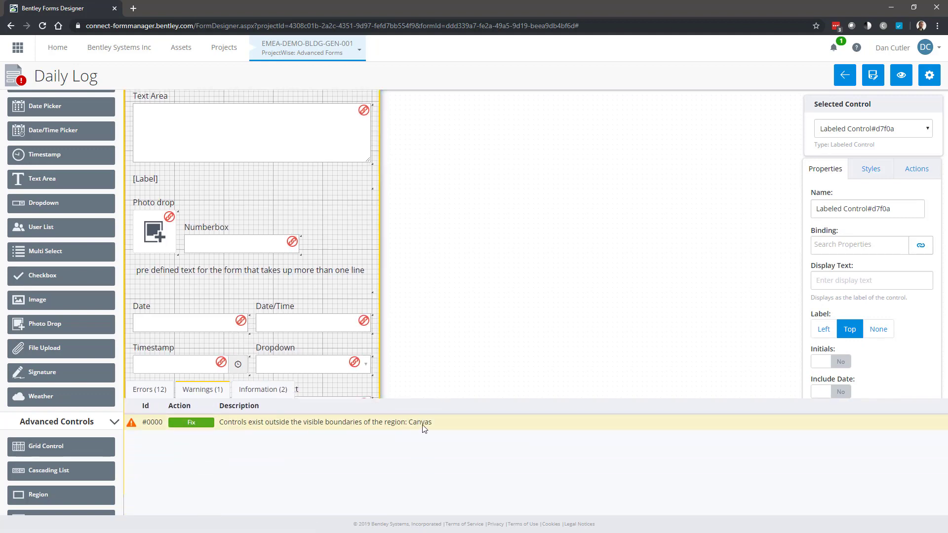
left_click(192, 424)
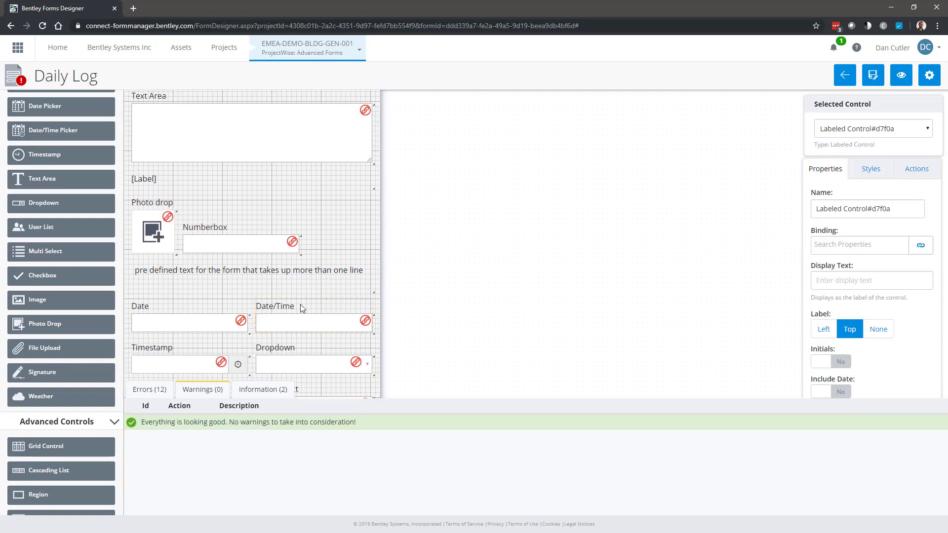
scroll(301, 308, "down", 1)
left_click(205, 392)
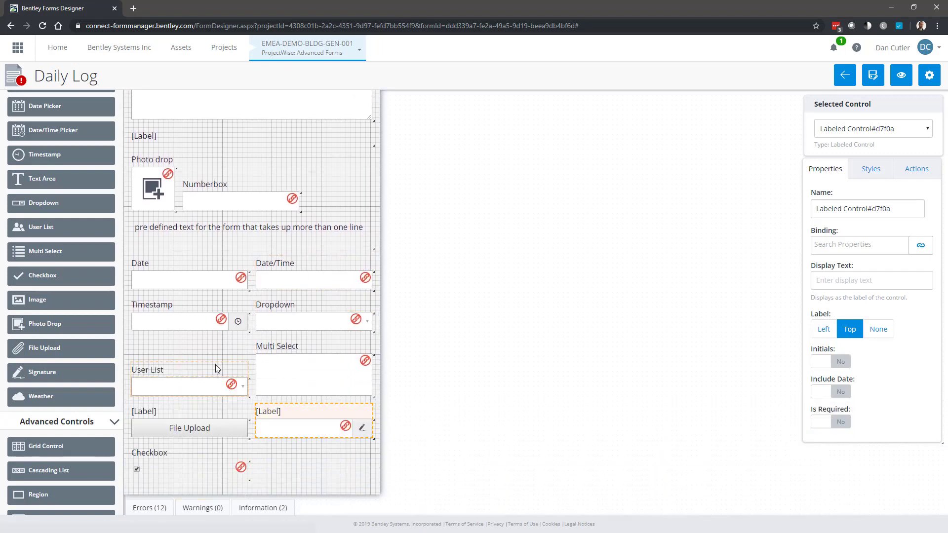